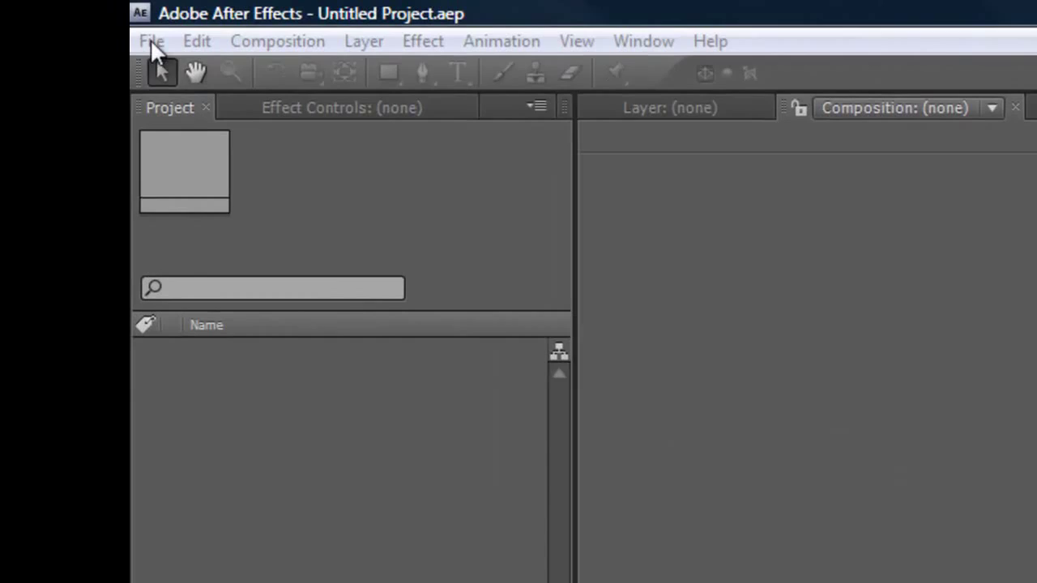
Import the 320 x 240 church.MOV clip from the unedited folder, choosing it over melightsaber
click(151, 42)
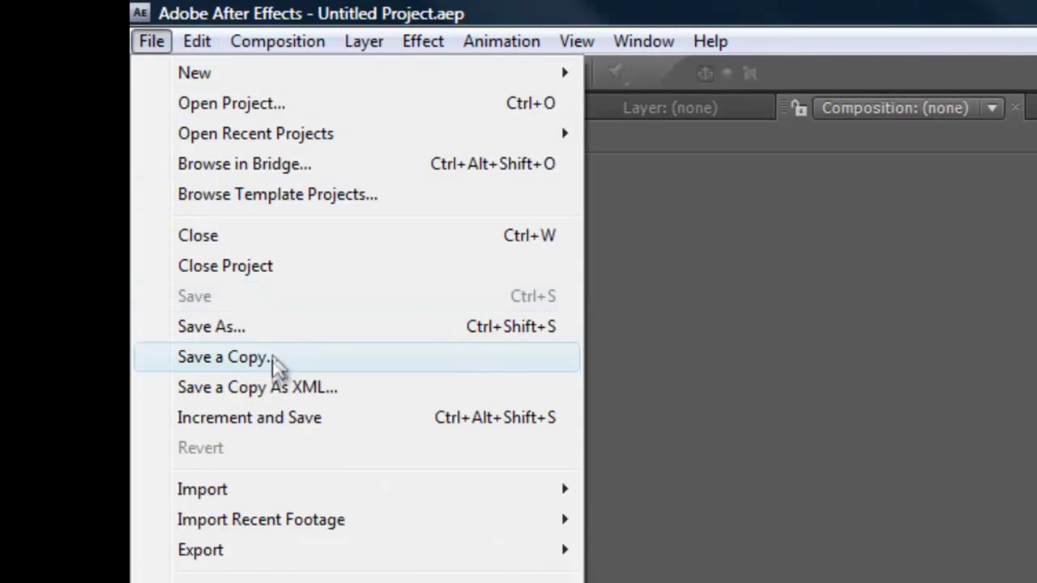
mouse_move(243, 490)
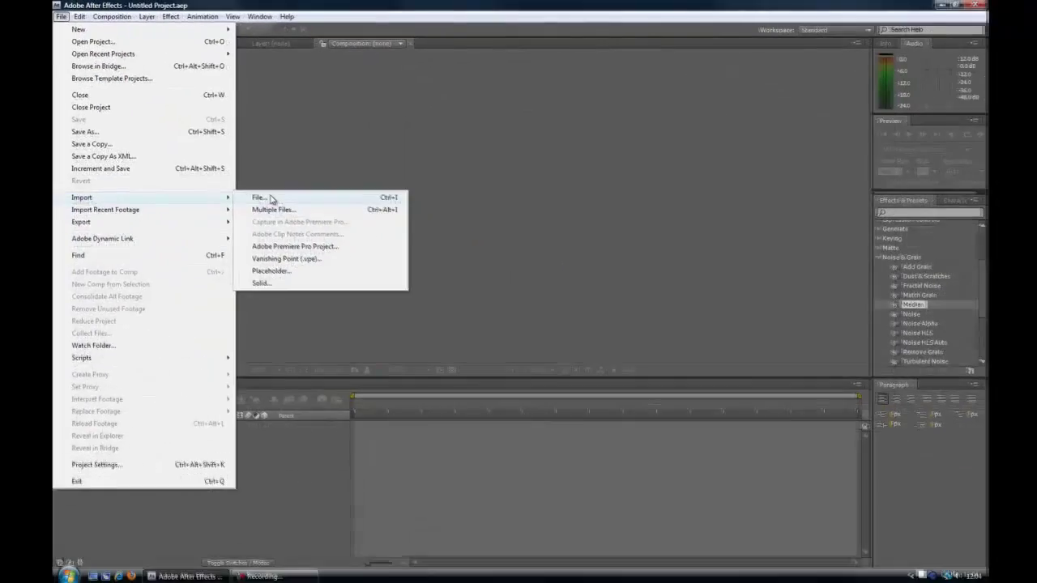
click(271, 199)
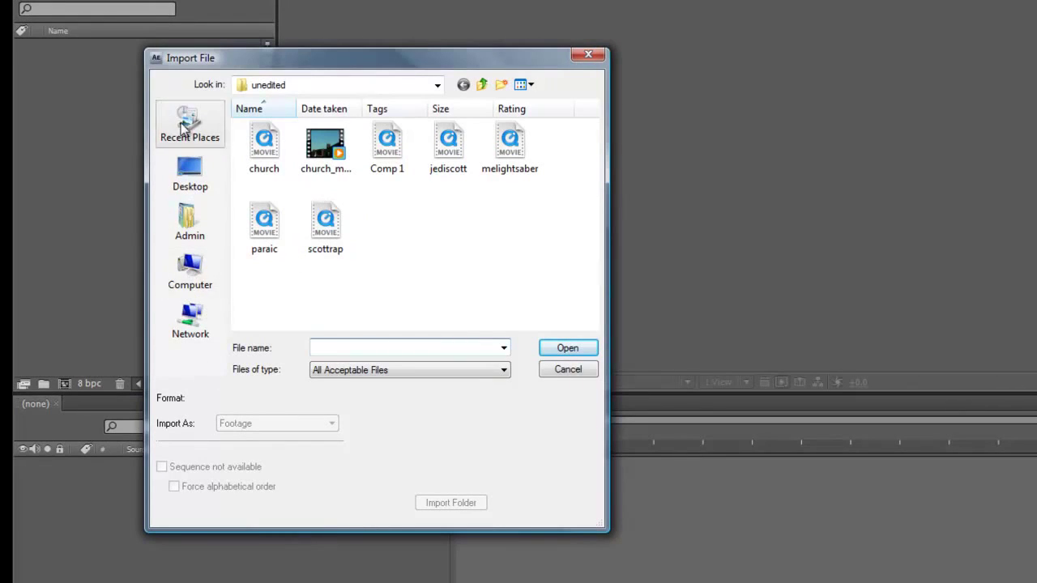
click(261, 145)
click(585, 373)
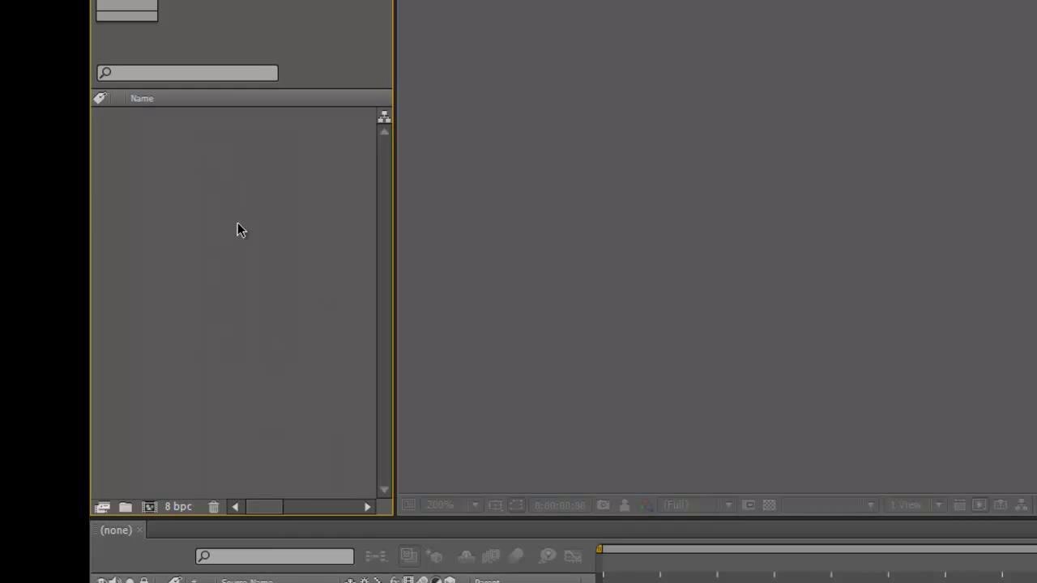
double_click(237, 222)
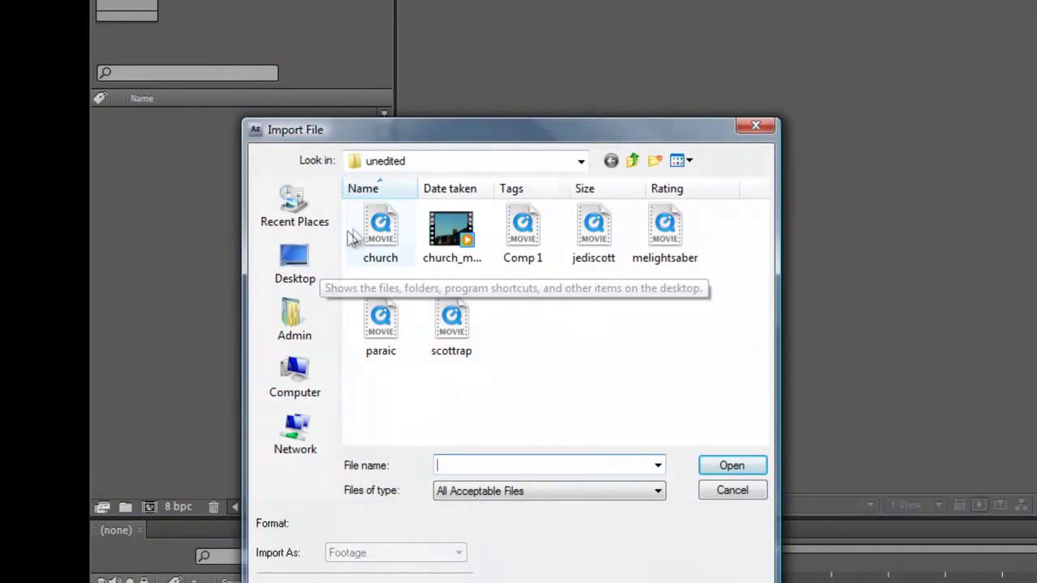
click(380, 236)
click(689, 234)
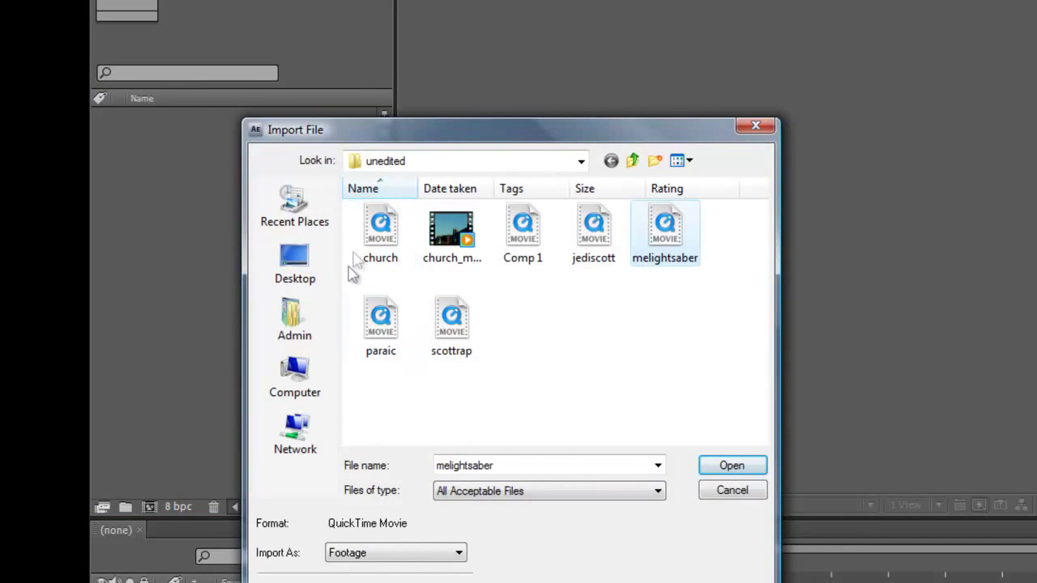
click(379, 243)
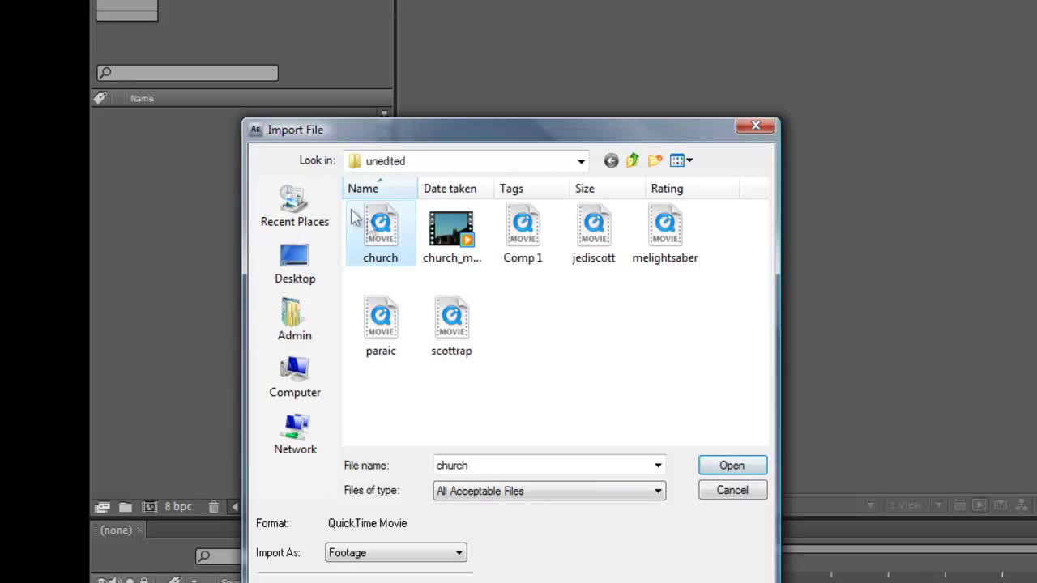
click(737, 467)
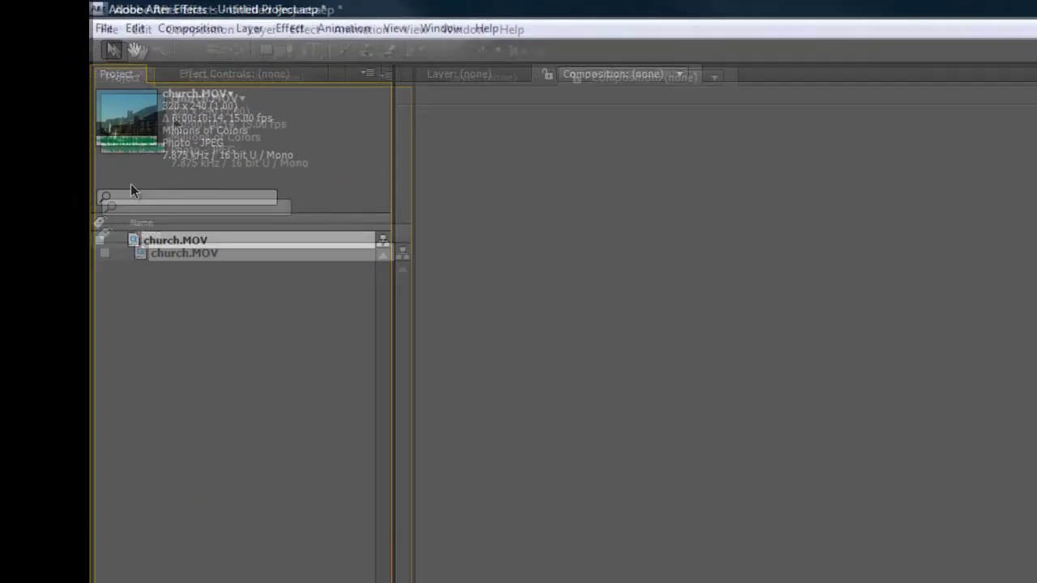
Create a new composition named Churchblur (720 x 480, 29.97 fps, 30 seconds)
click(219, 34)
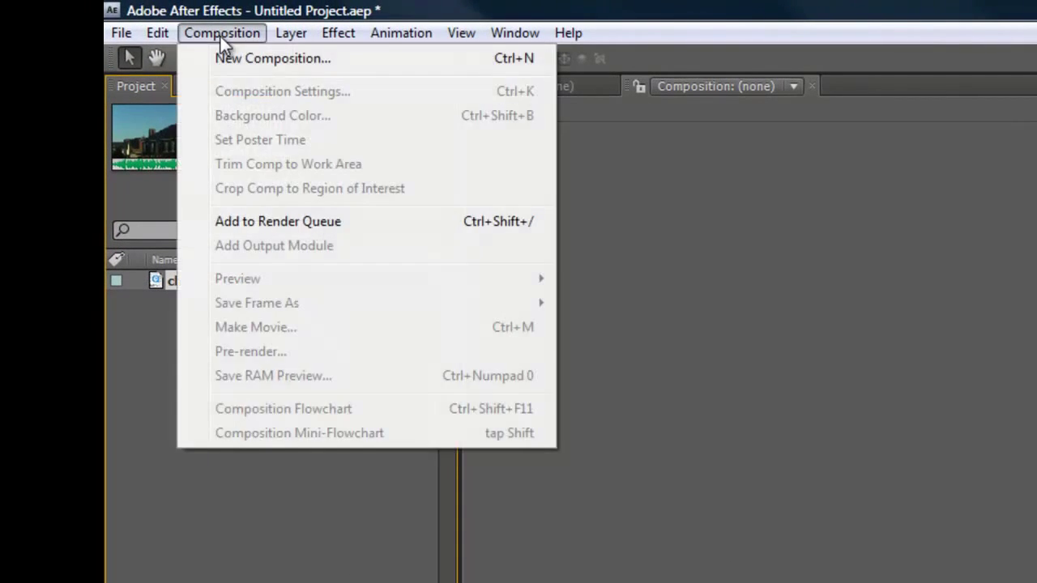
click(289, 59)
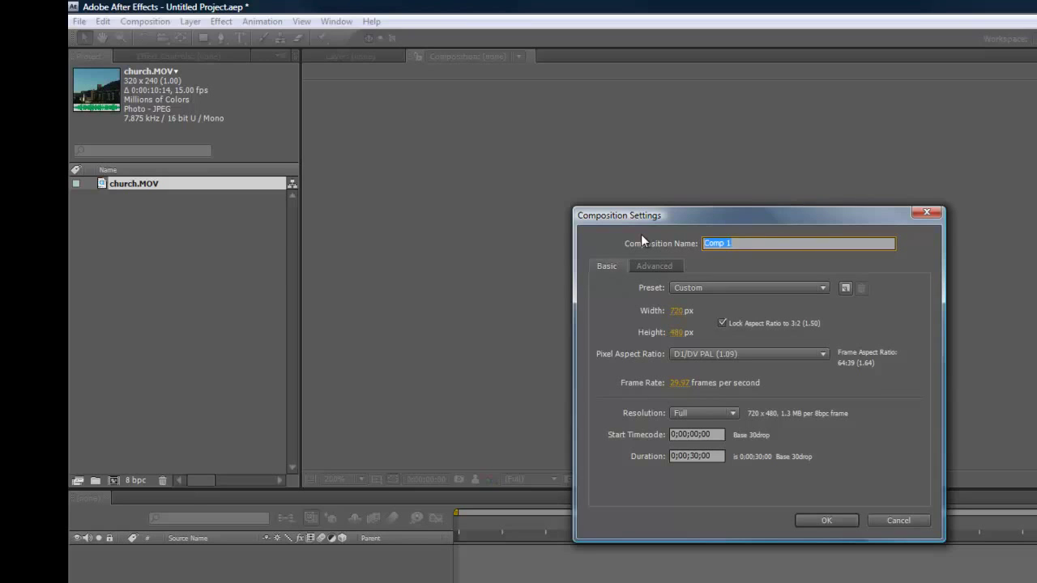
text(Churchblur)
click(826, 521)
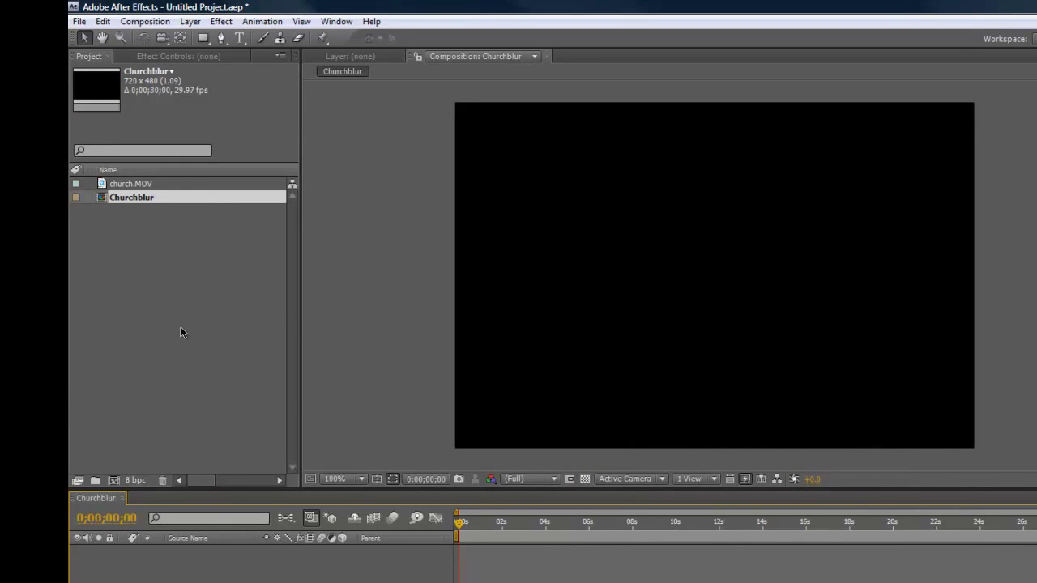
Build a church composition from church.MOV via the New Composition icon, closing the timeline tabs
click(121, 498)
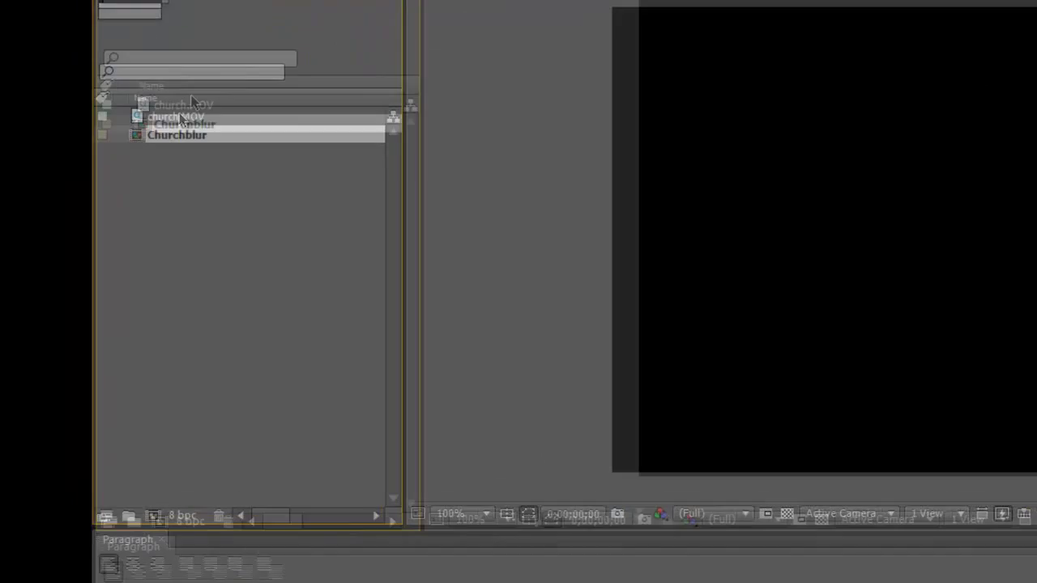
click(209, 81)
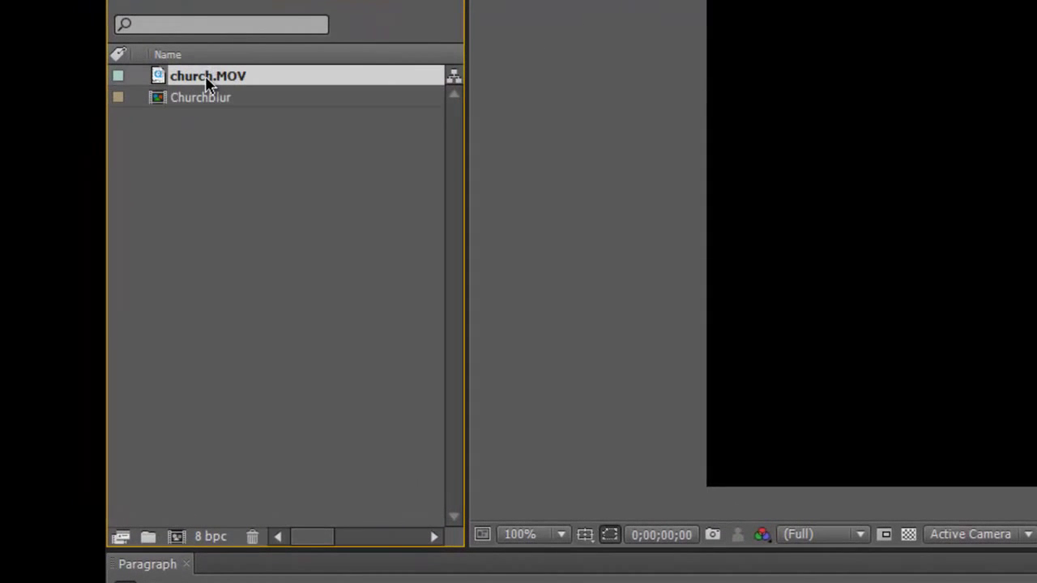
drag(205, 75, 175, 538)
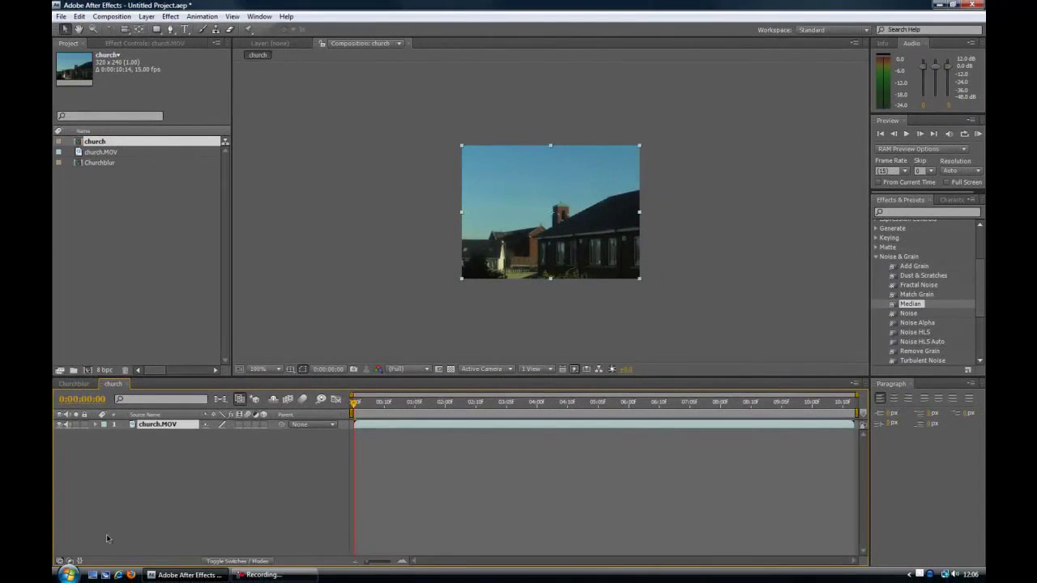
click(125, 385)
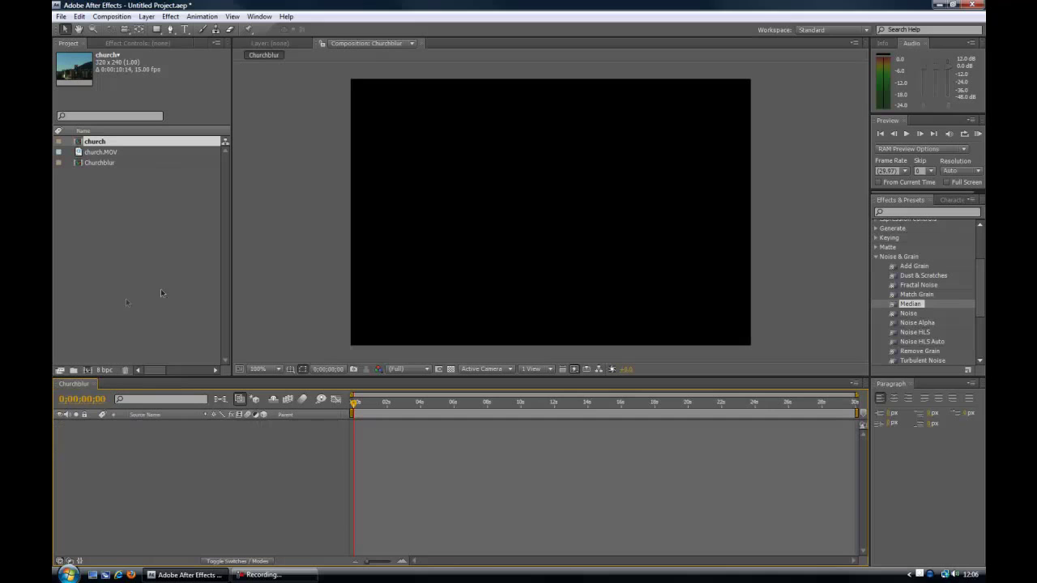
Add an empty 720 x 480 Comp 1 with default settings and close its timeline
click(147, 16)
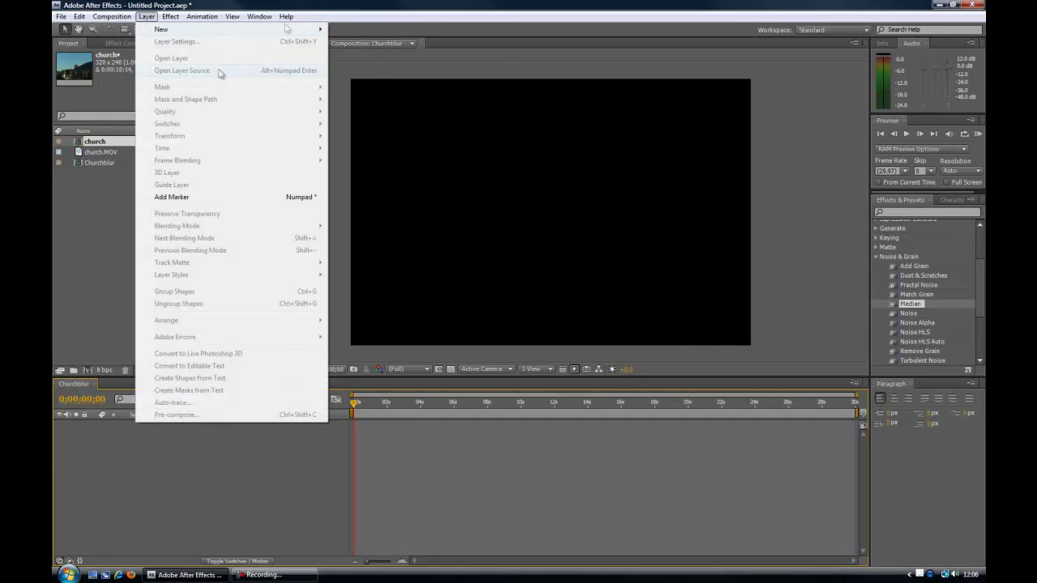
click(227, 486)
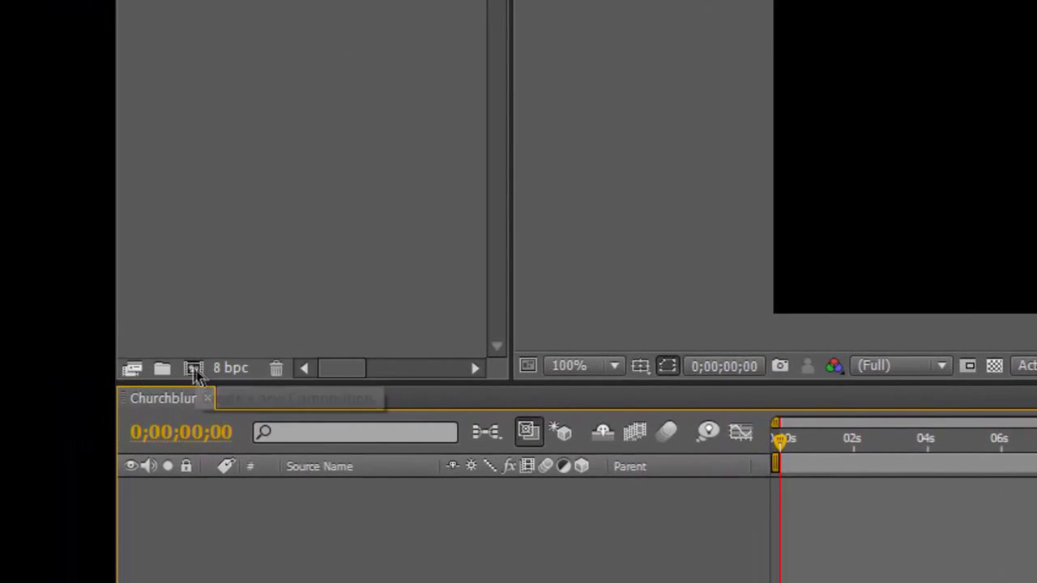
click(193, 368)
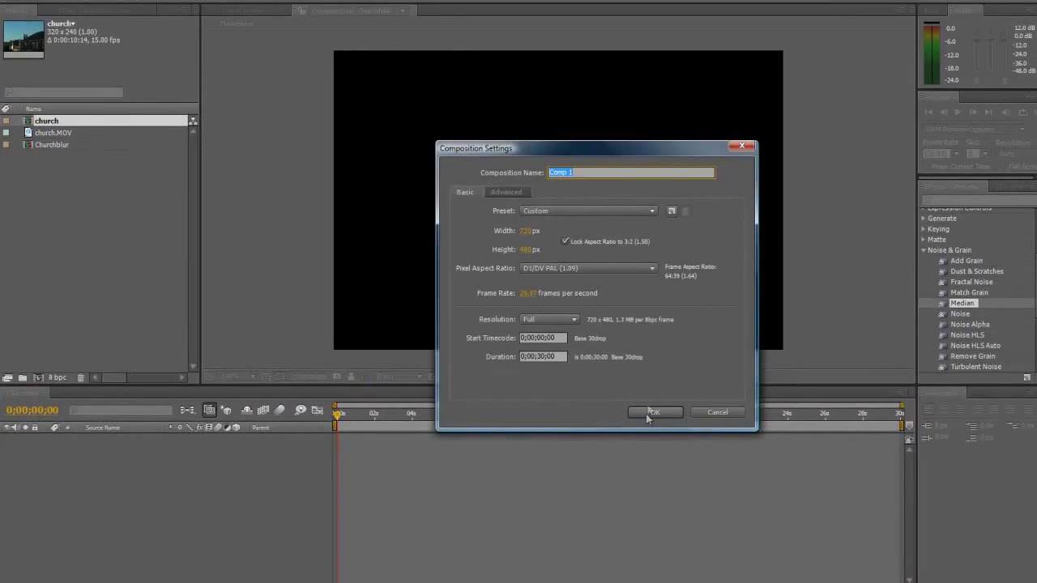
click(648, 413)
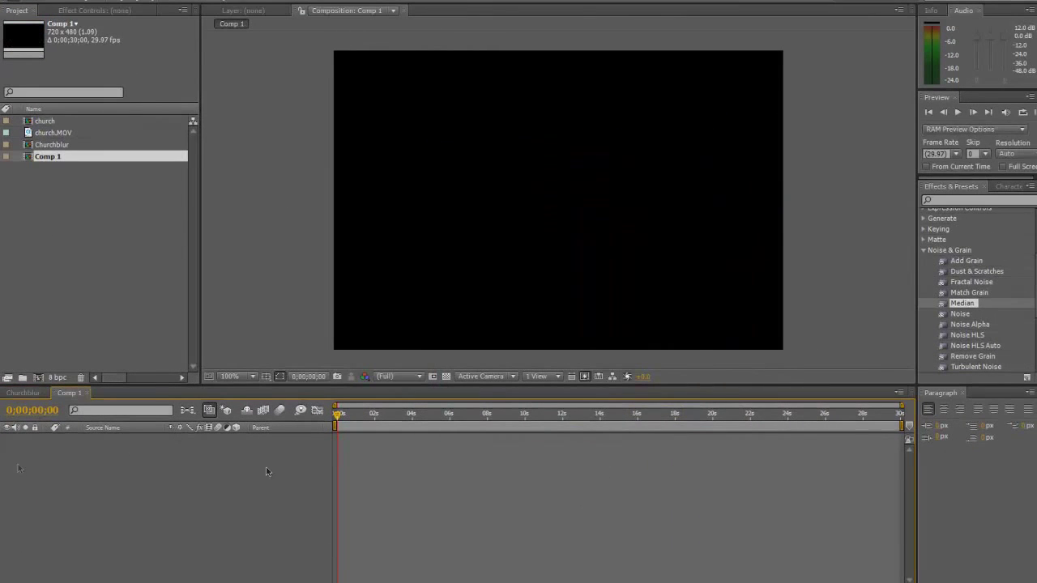
click(86, 394)
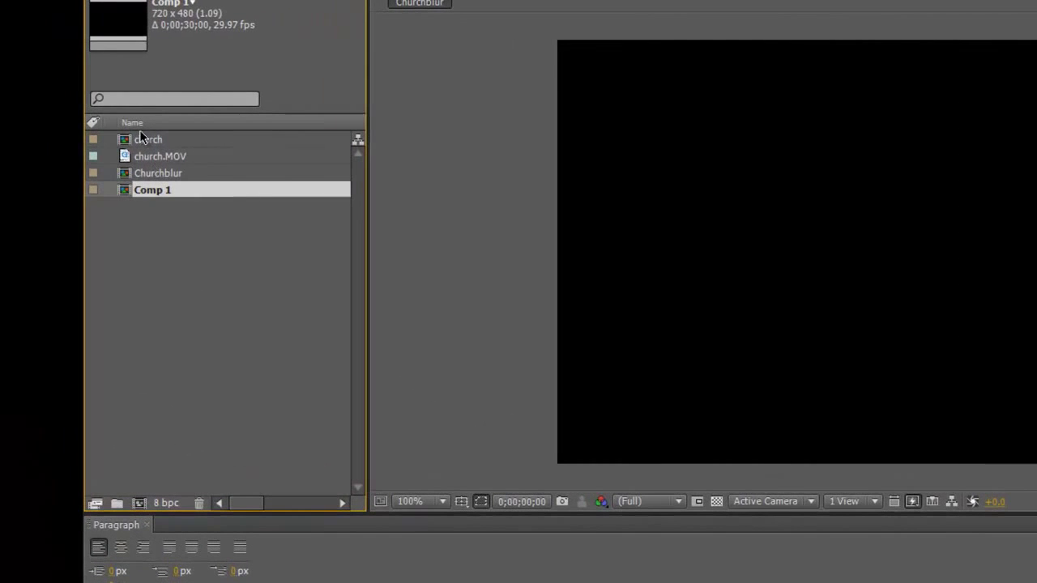
Make a church 2 composition from church.MOV and scrub to frame 0:00:02:14
click(147, 160)
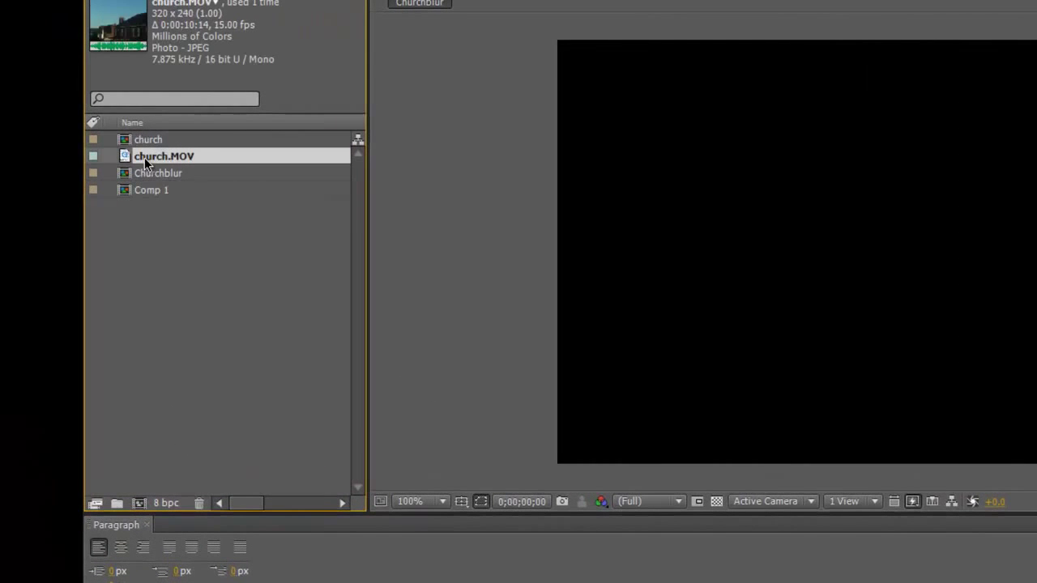
drag(162, 162, 140, 503)
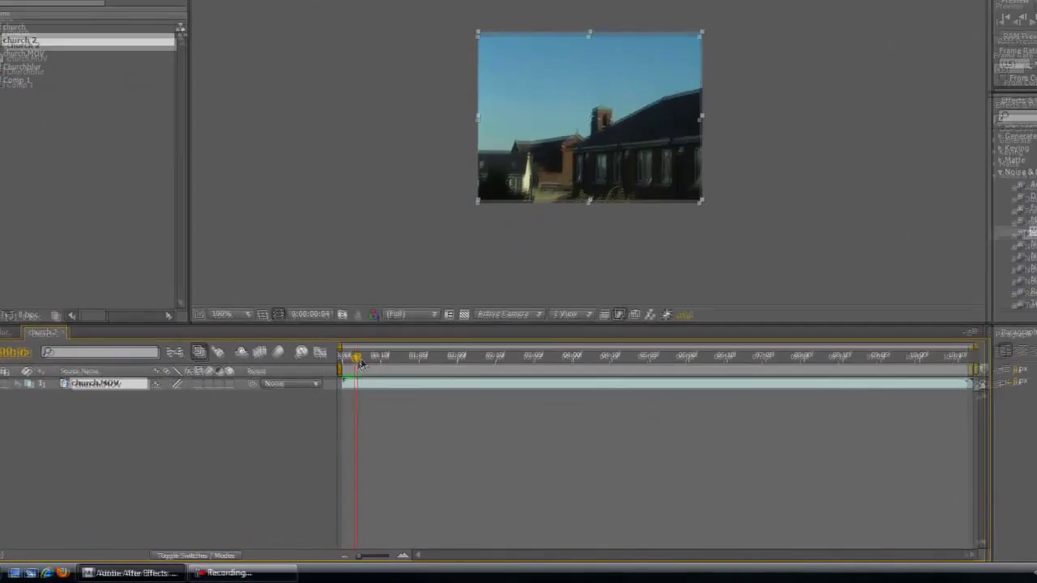
drag(354, 404, 504, 417)
drag(533, 375, 503, 387)
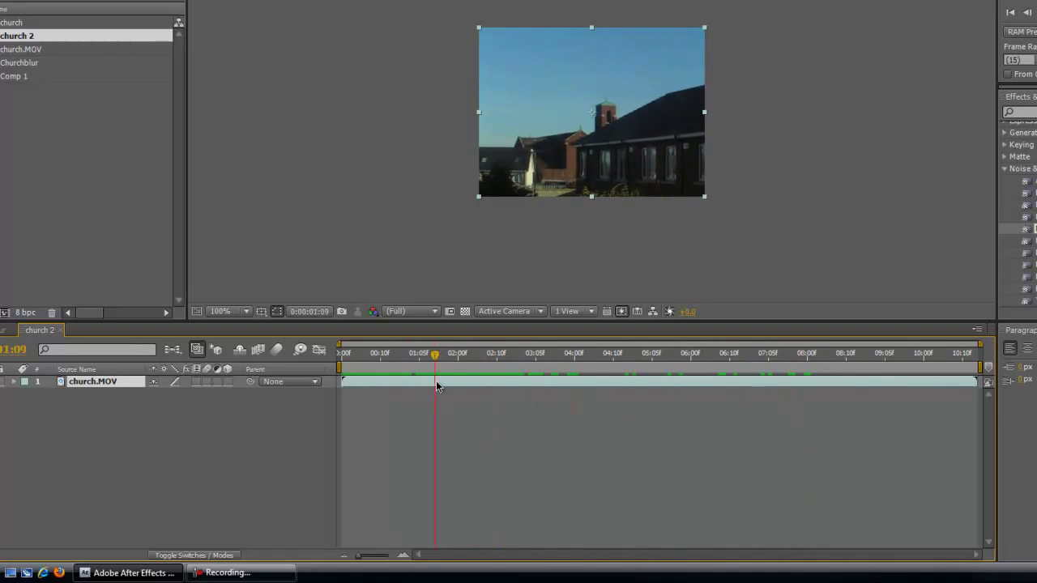
drag(436, 386, 478, 362)
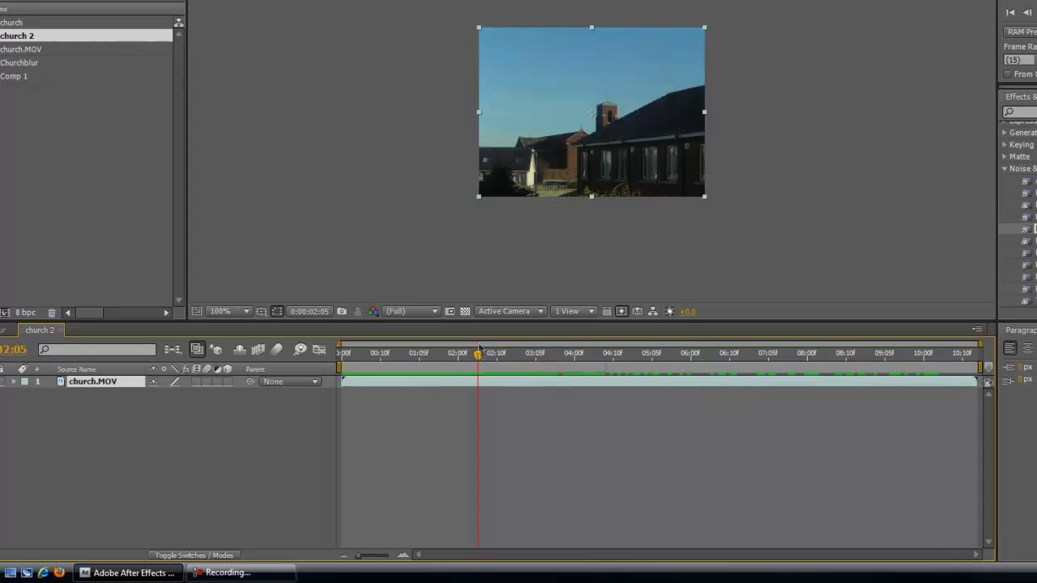
drag(479, 358, 517, 357)
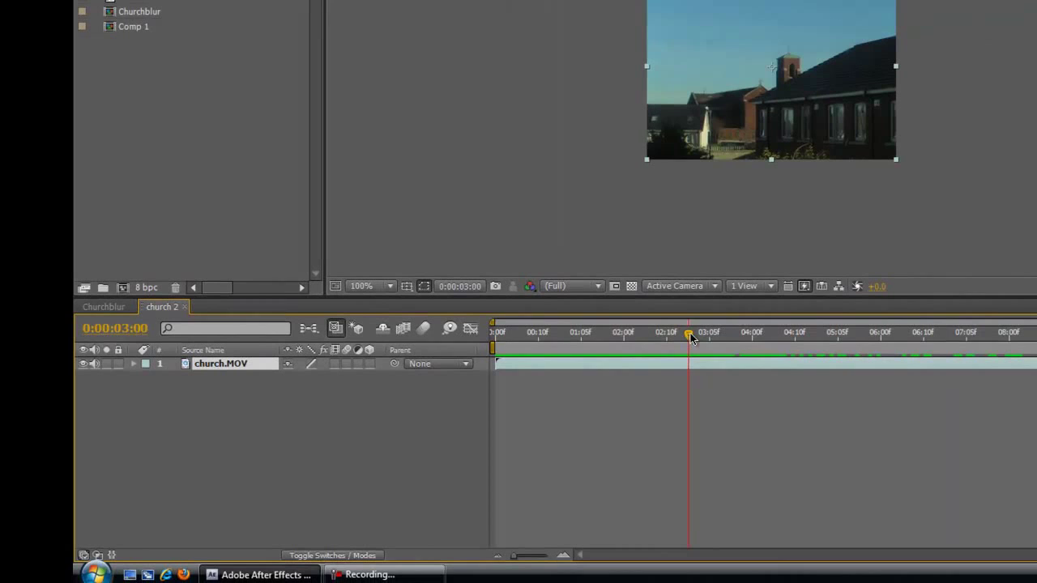
drag(690, 337, 787, 351)
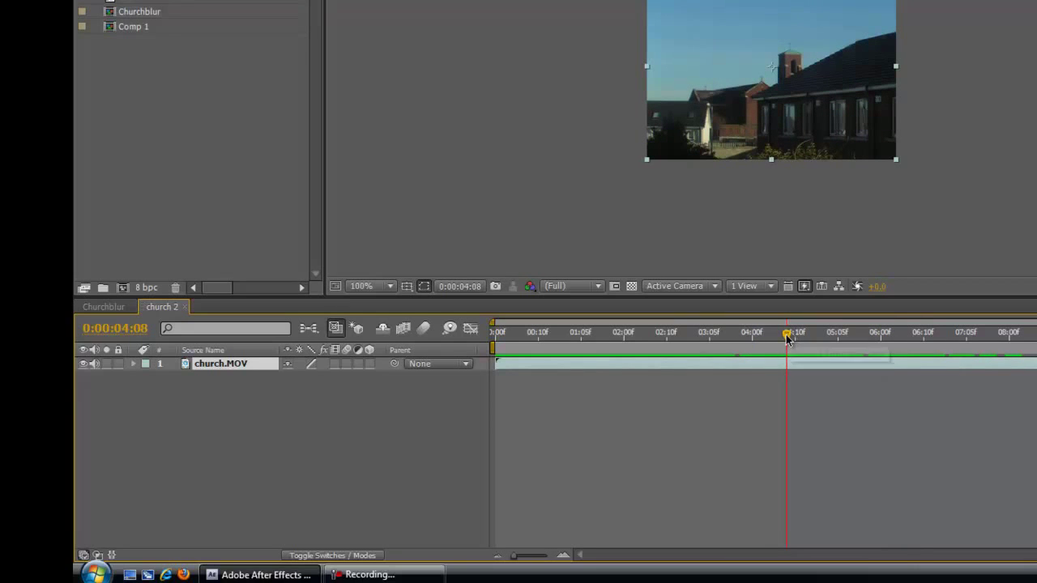
drag(787, 337, 688, 346)
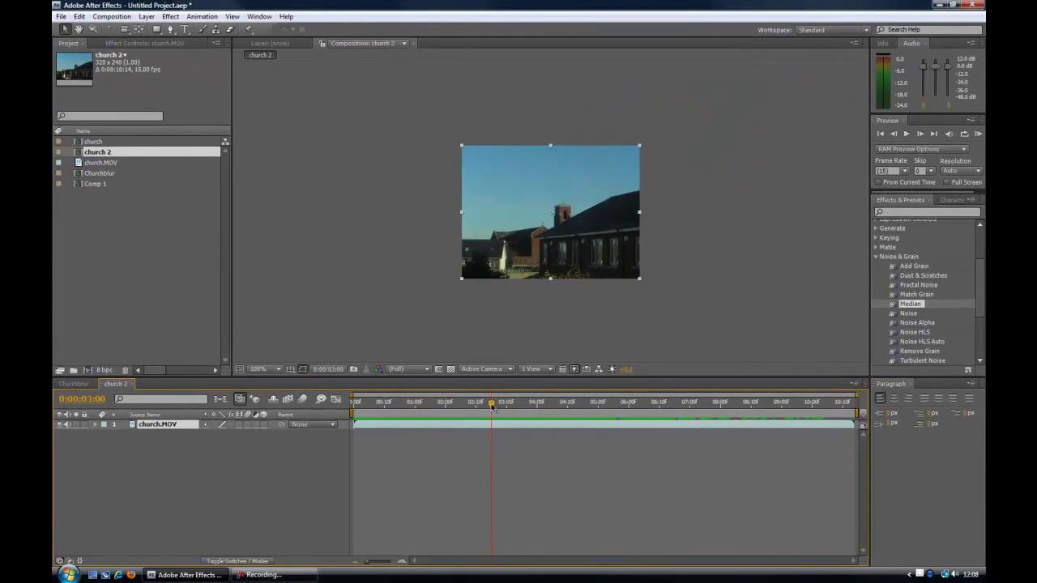
drag(491, 406, 188, 425)
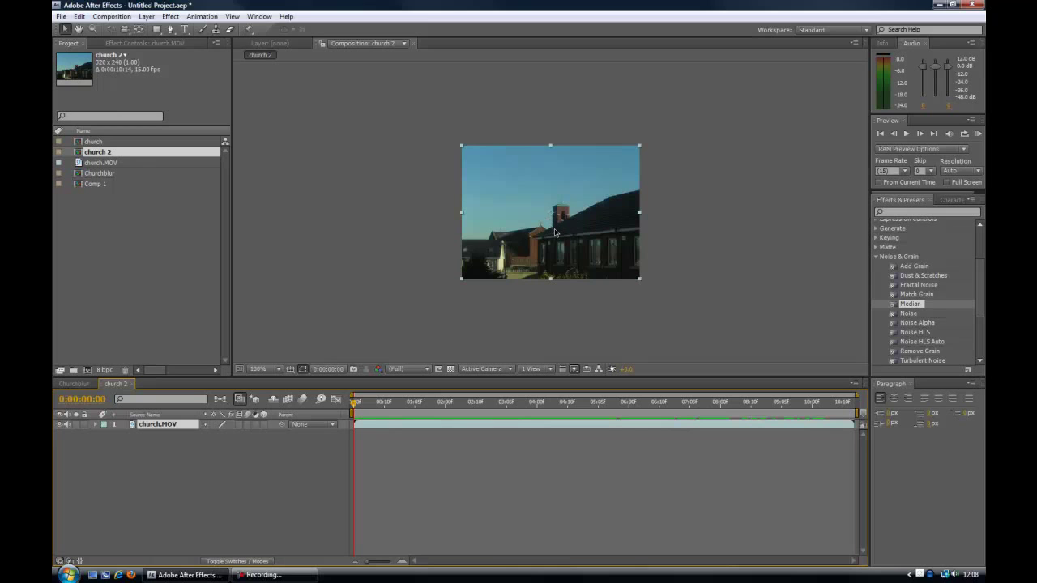
Zoom the church 2 viewer to 200% and play the footage preview, then stop it
key(period)
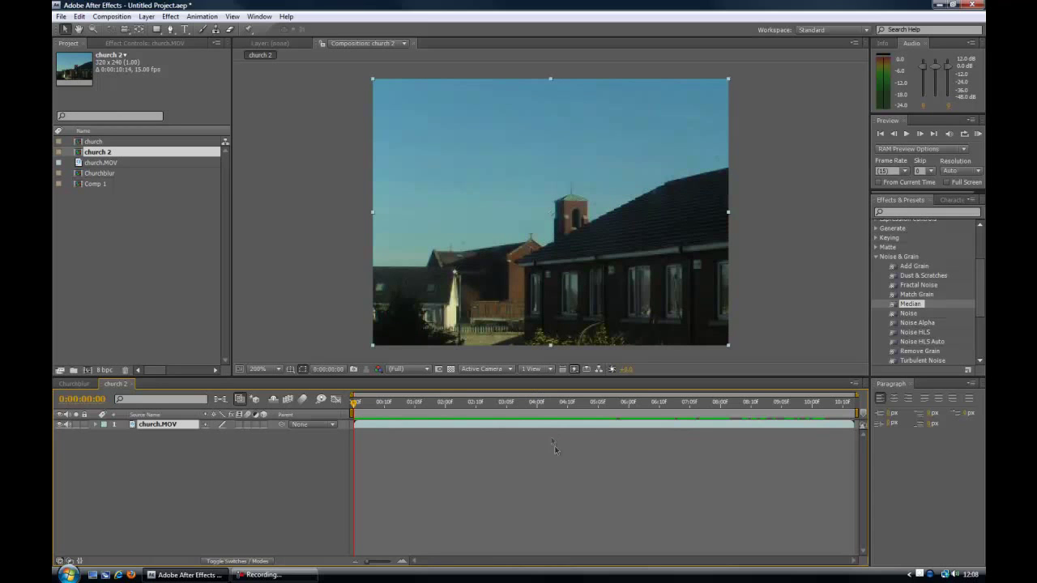
key(space)
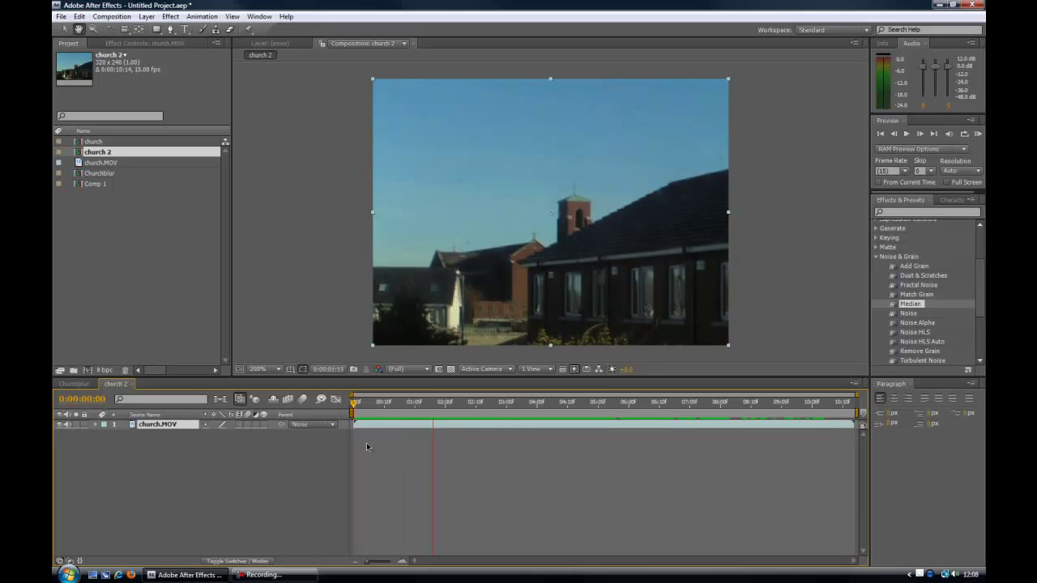
key(space)
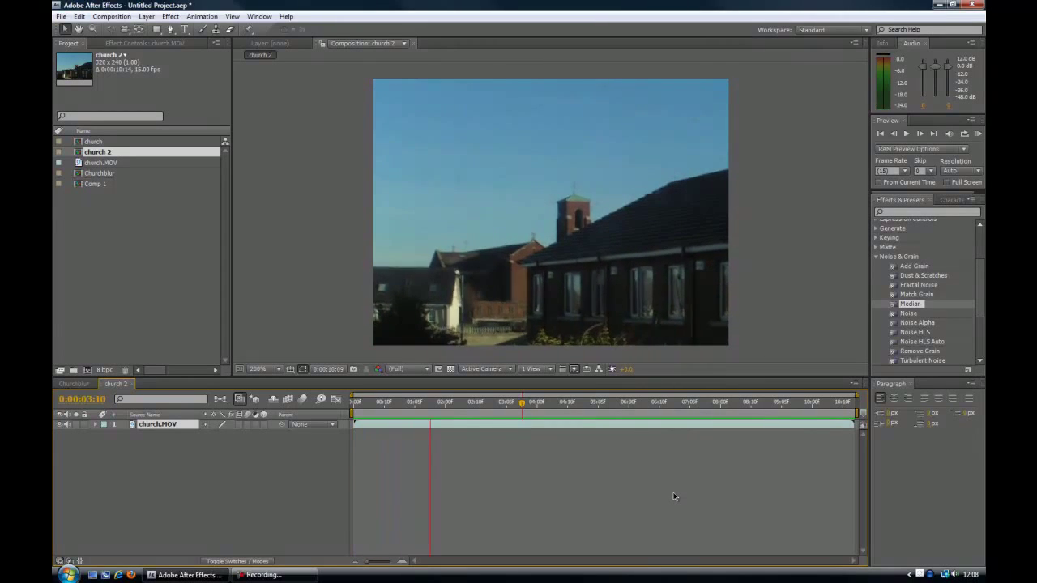
key(space)
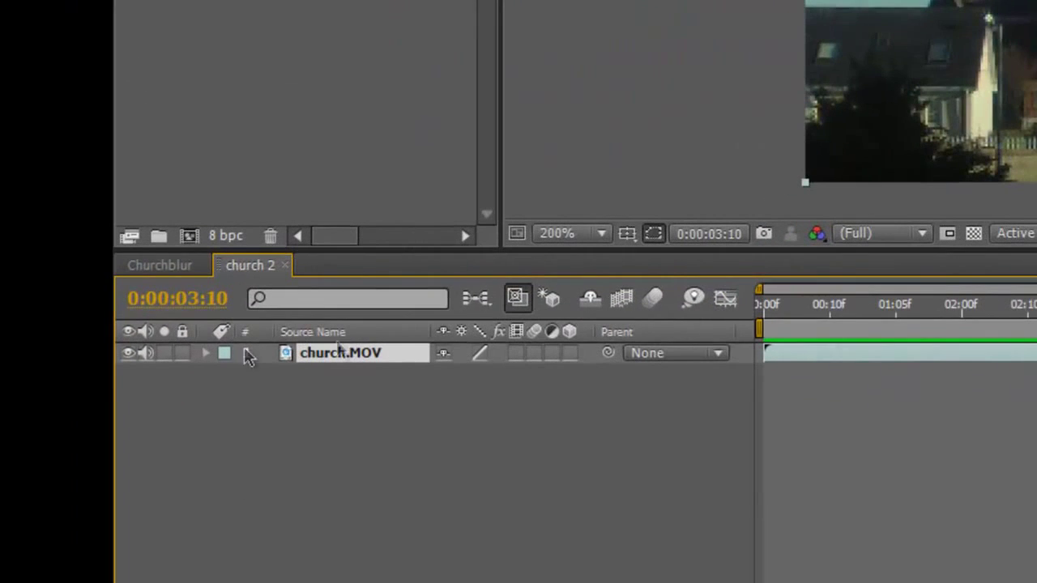
Enable audio on the church.MOV layer, scrub to 0:00:05:07, and collapse Noise & Grain
click(127, 357)
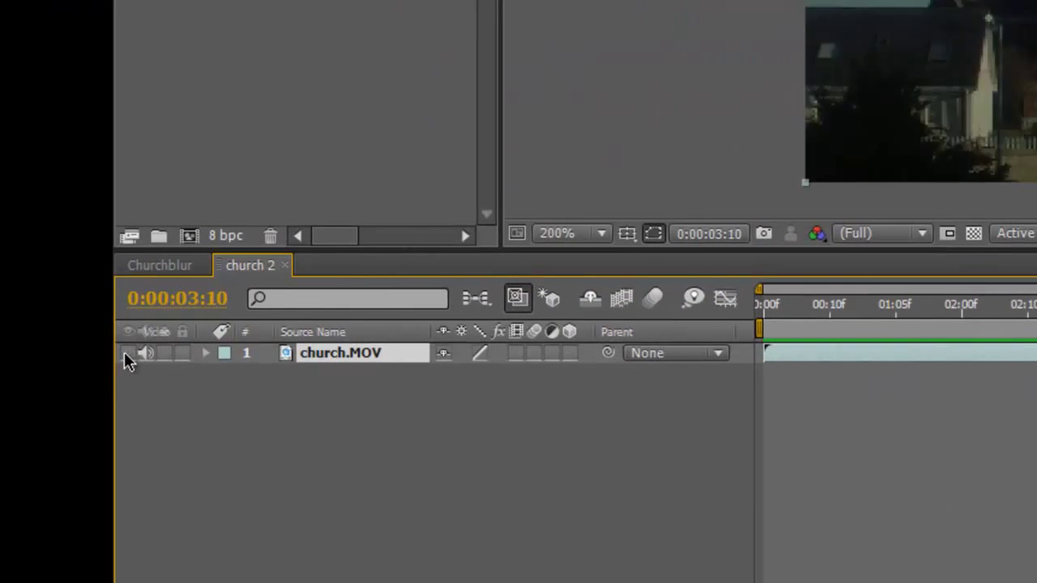
click(127, 356)
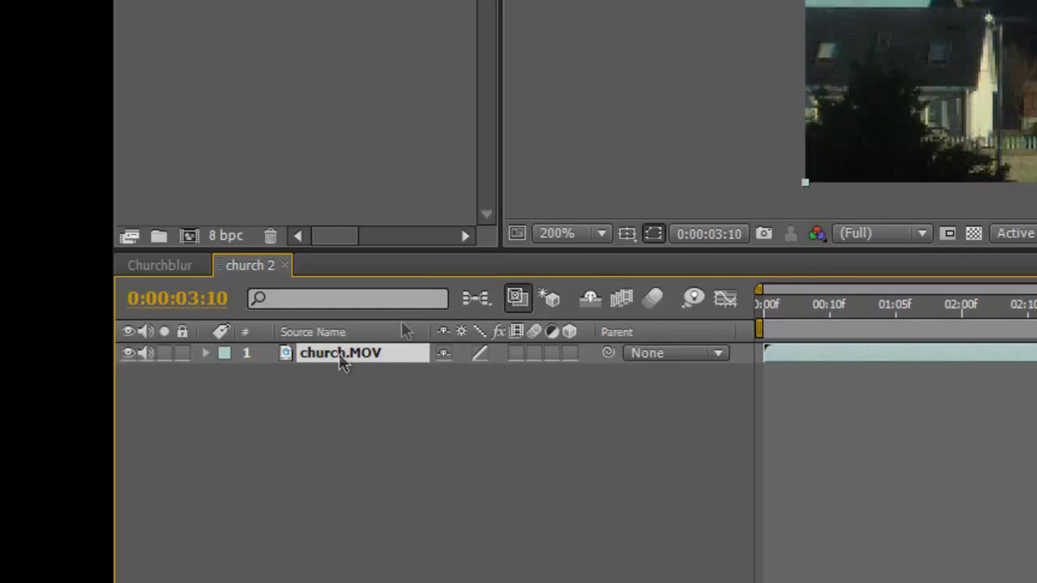
click(147, 355)
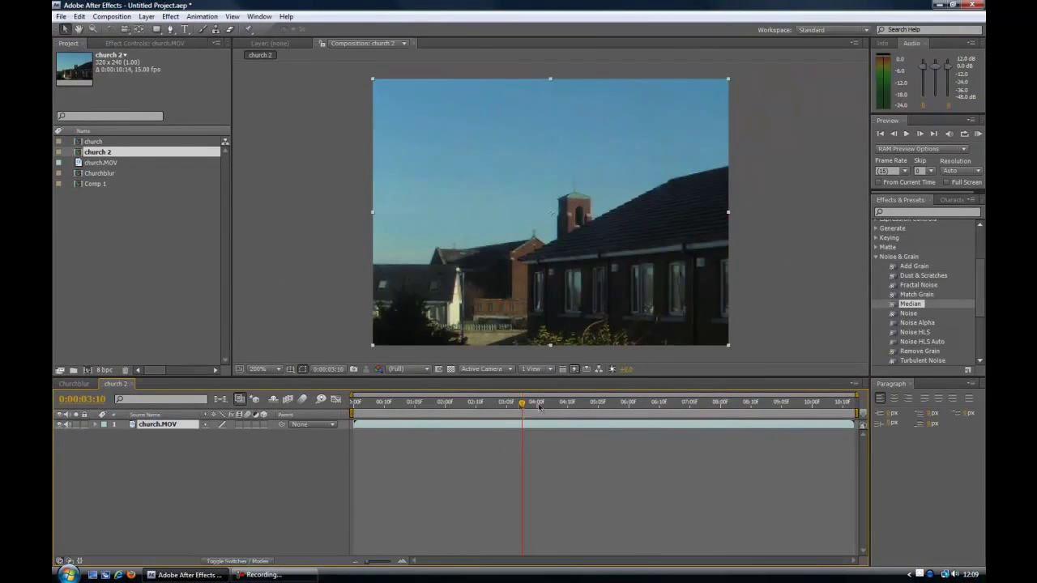
drag(523, 412, 354, 405)
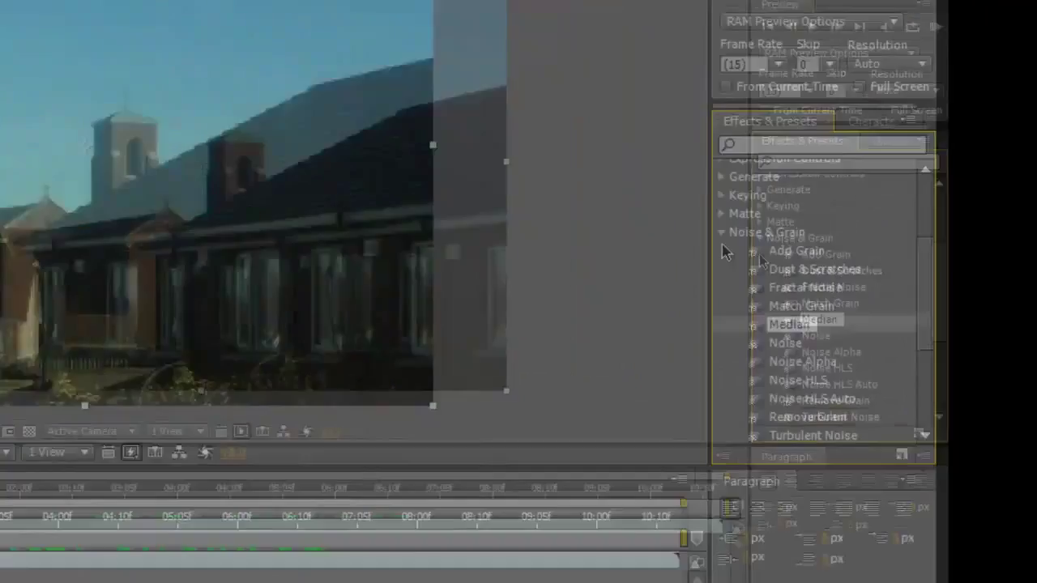
click(875, 256)
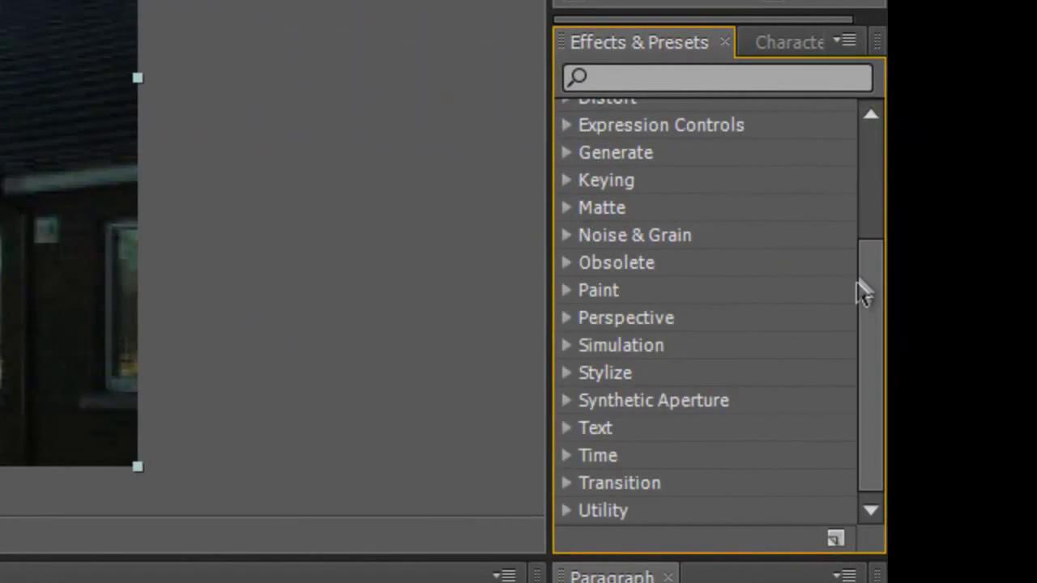
Filter the Effects & Presets list with the search term 'blur'
scroll(865, 315, up, 3)
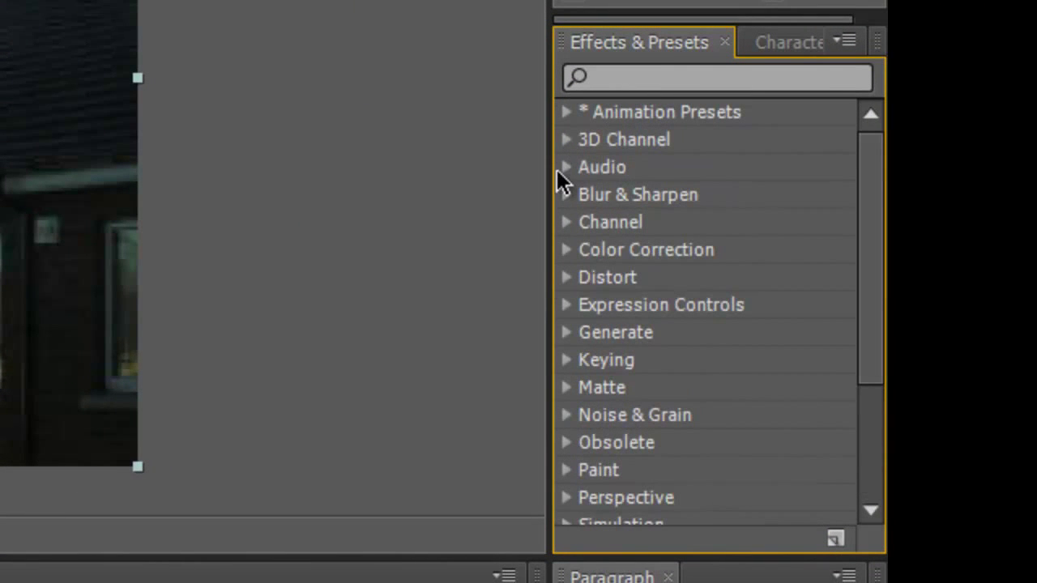
click(571, 169)
click(573, 171)
click(614, 77)
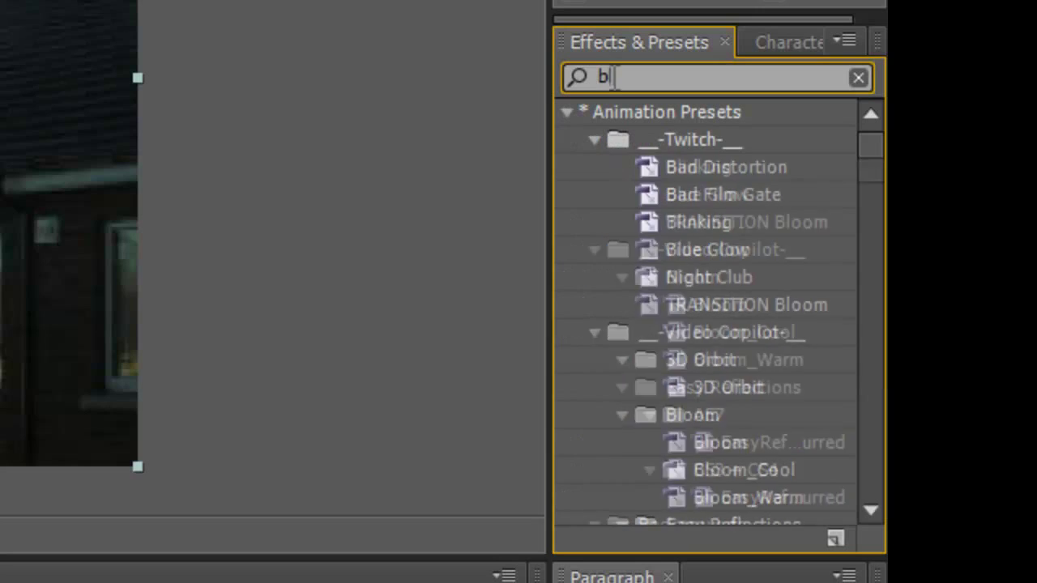
text(lur)
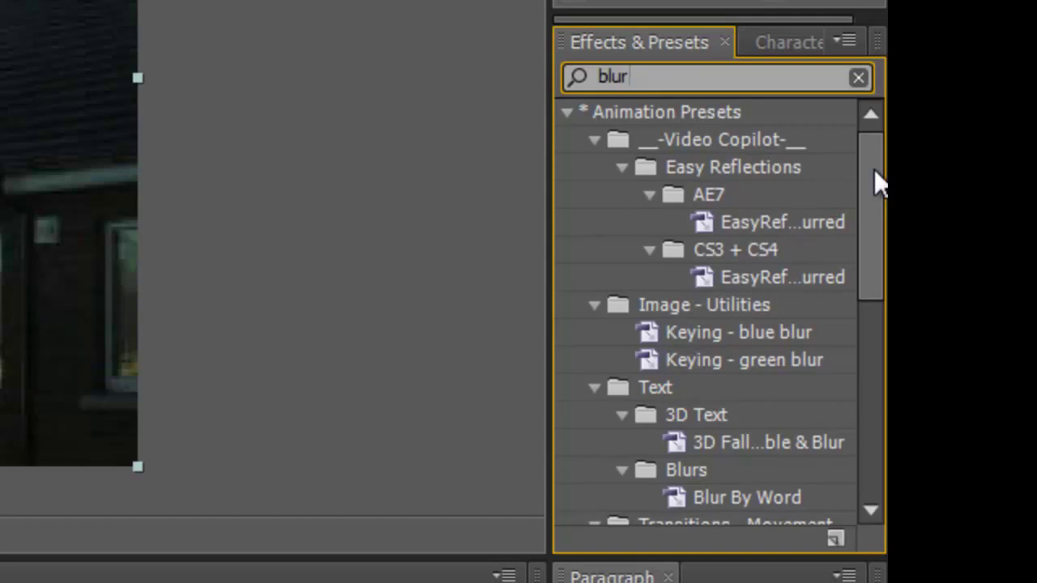
Find Radial Blur under Blur & Sharpen and drag it onto the church footage
drag(874, 169, 863, 398)
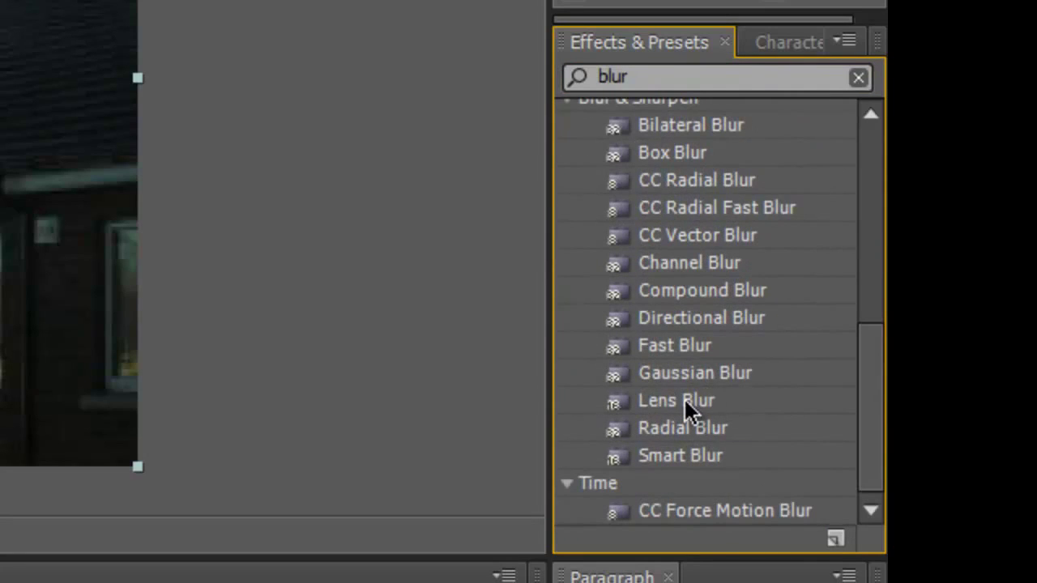
click(682, 428)
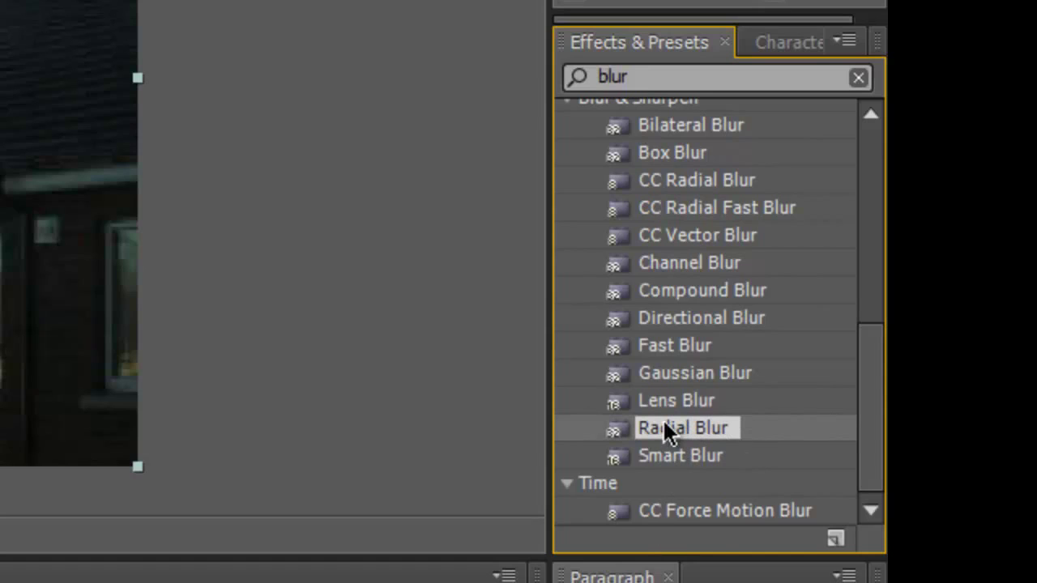
drag(678, 433, 208, 421)
drag(727, 335, 553, 242)
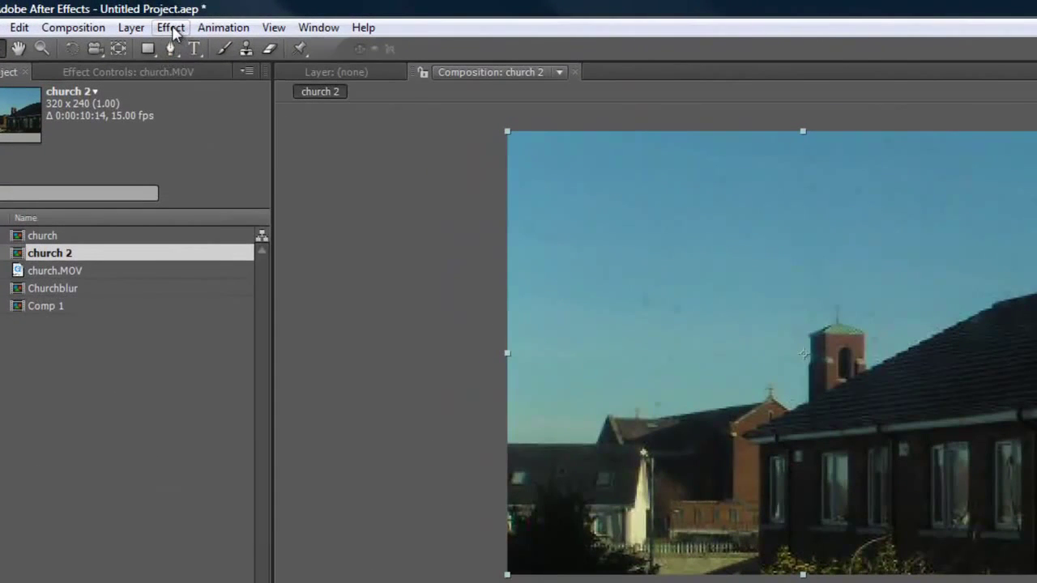
Apply Radial Blur to the church.MOV layer with Amount 10.0 and Spin type
click(172, 28)
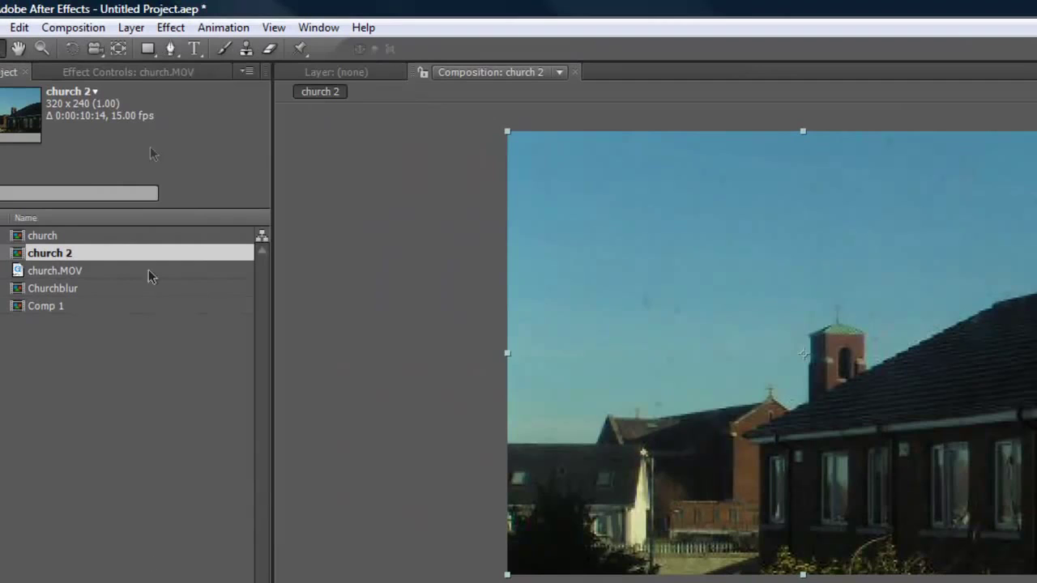
click(177, 29)
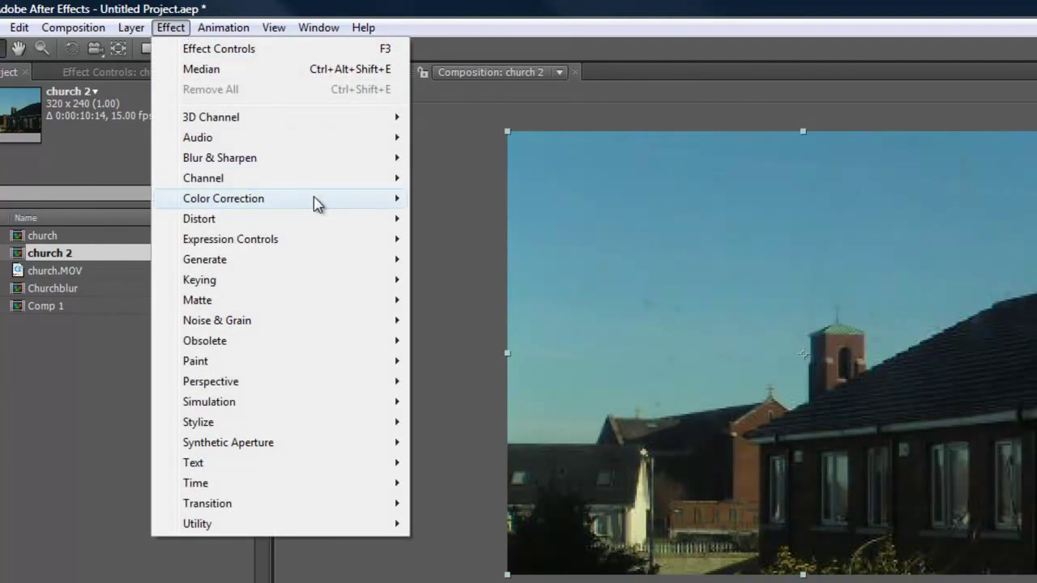
mouse_move(324, 166)
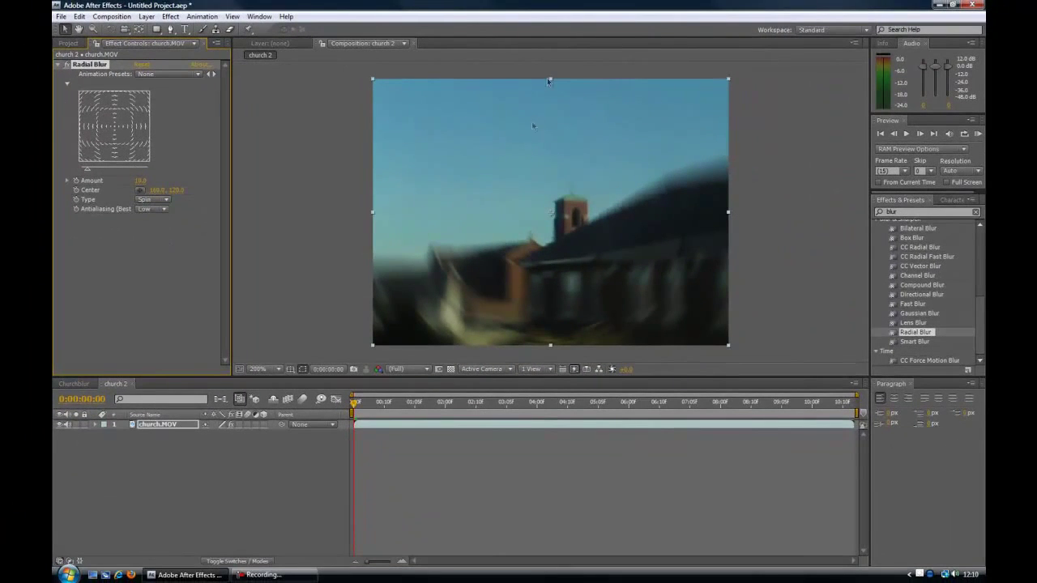
key(Delete)
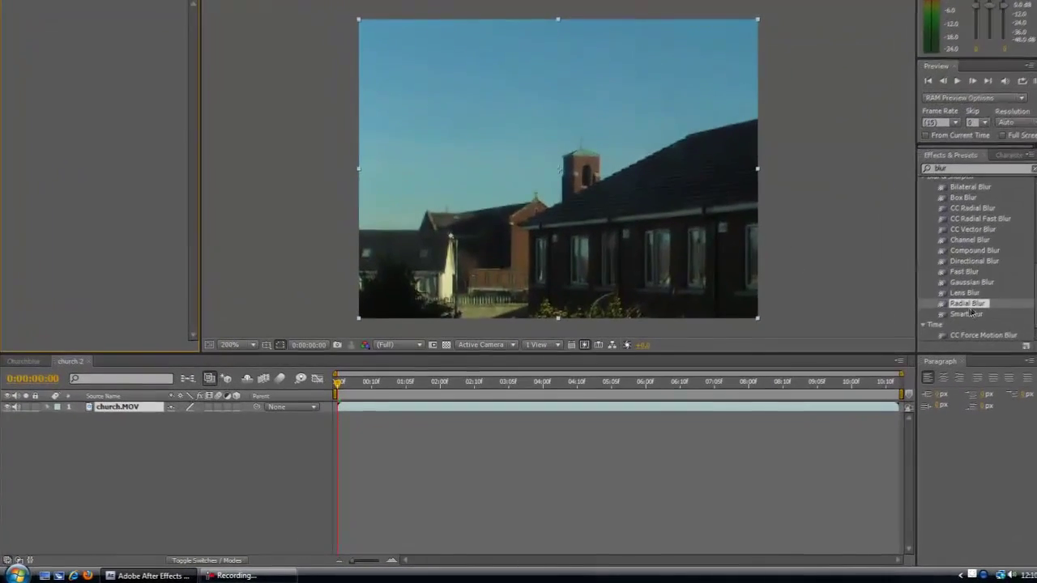
click(918, 334)
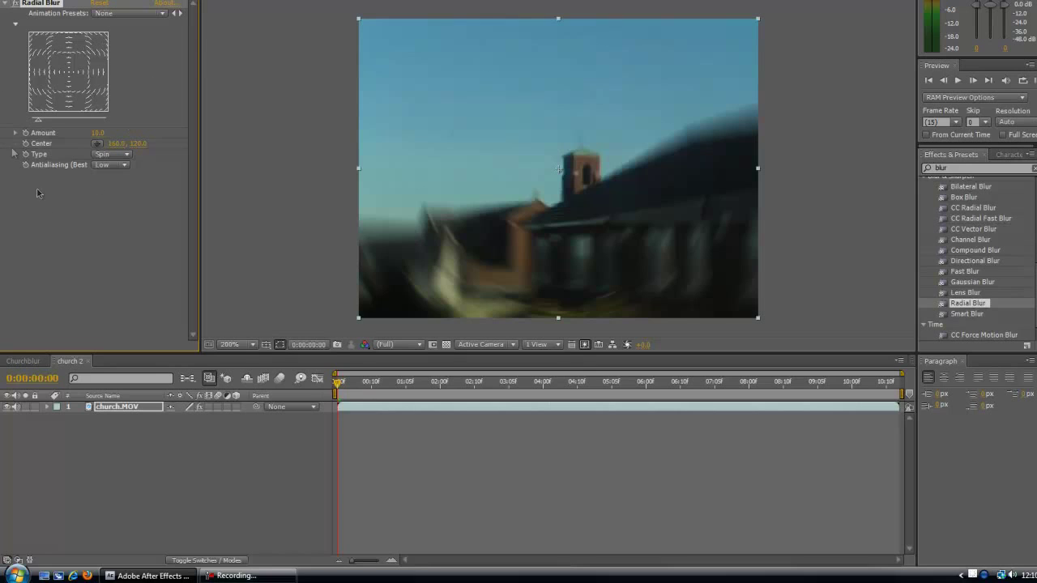
Set the Radial Blur centre to 181.0, 44.1, keep type Spin, and scrub to 0:00:05:03
click(16, 1)
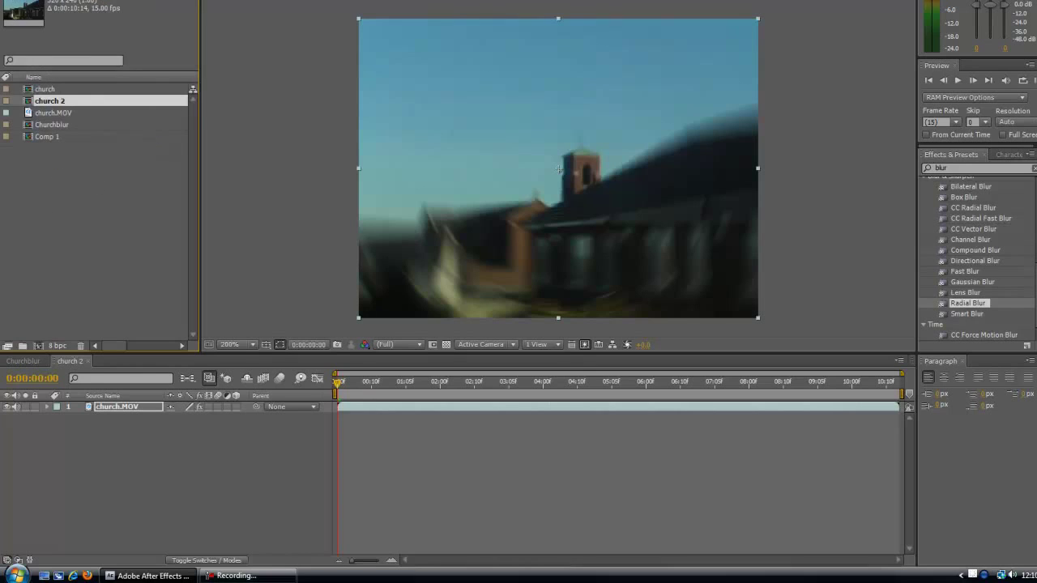
click(73, 2)
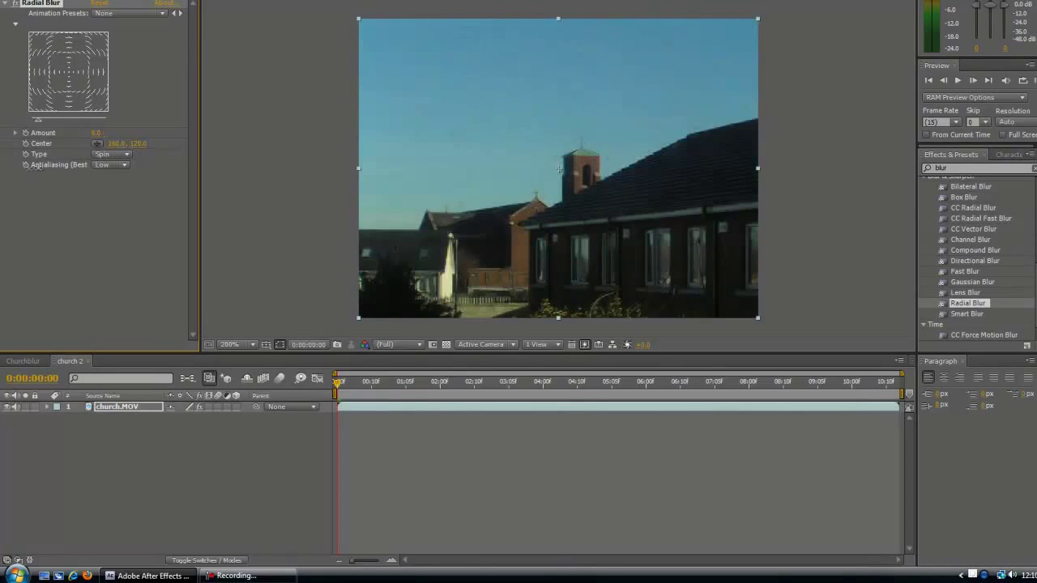
click(113, 155)
click(105, 167)
click(74, 47)
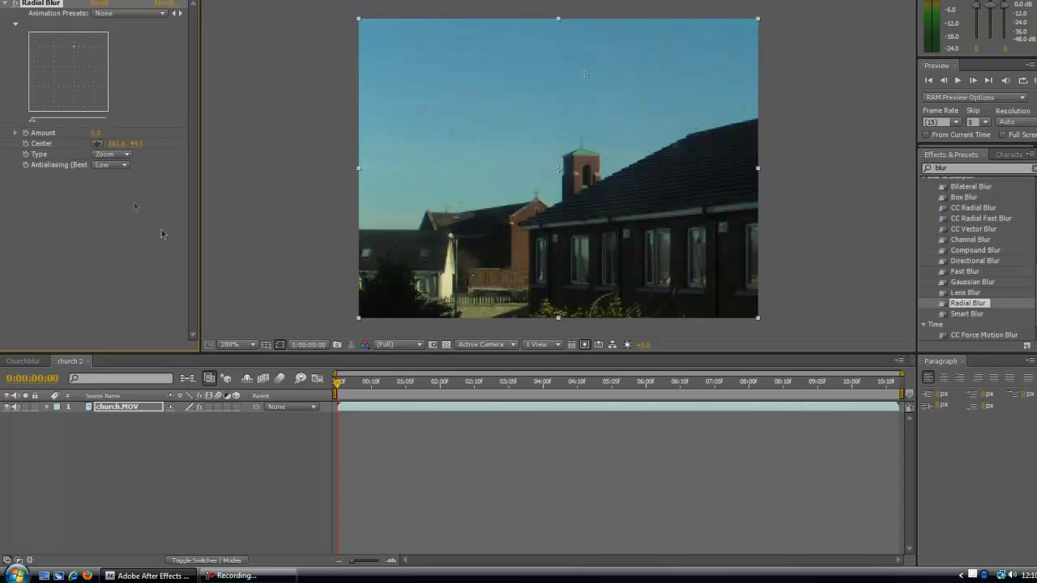
click(106, 167)
click(114, 154)
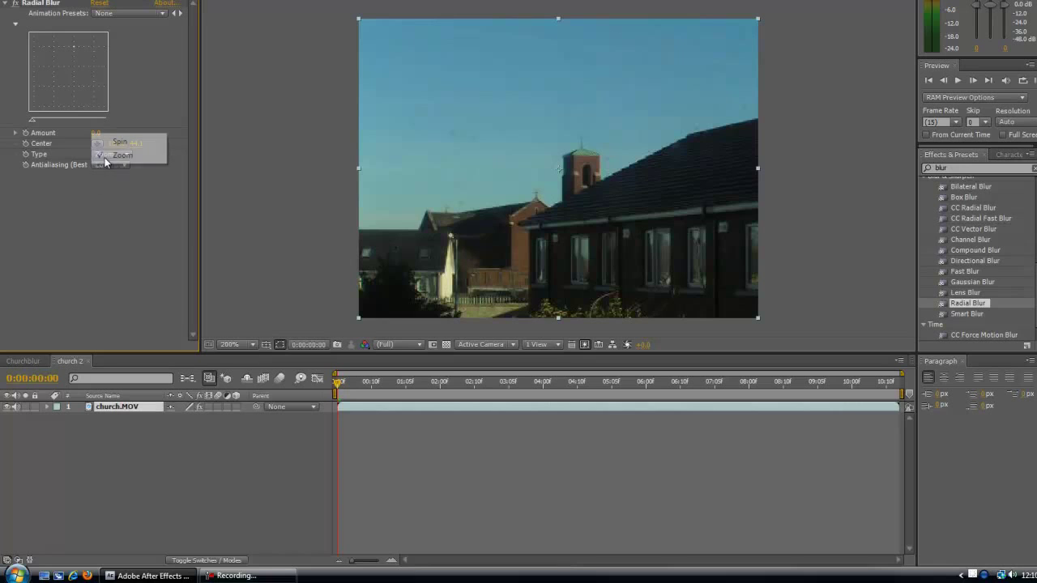
click(120, 141)
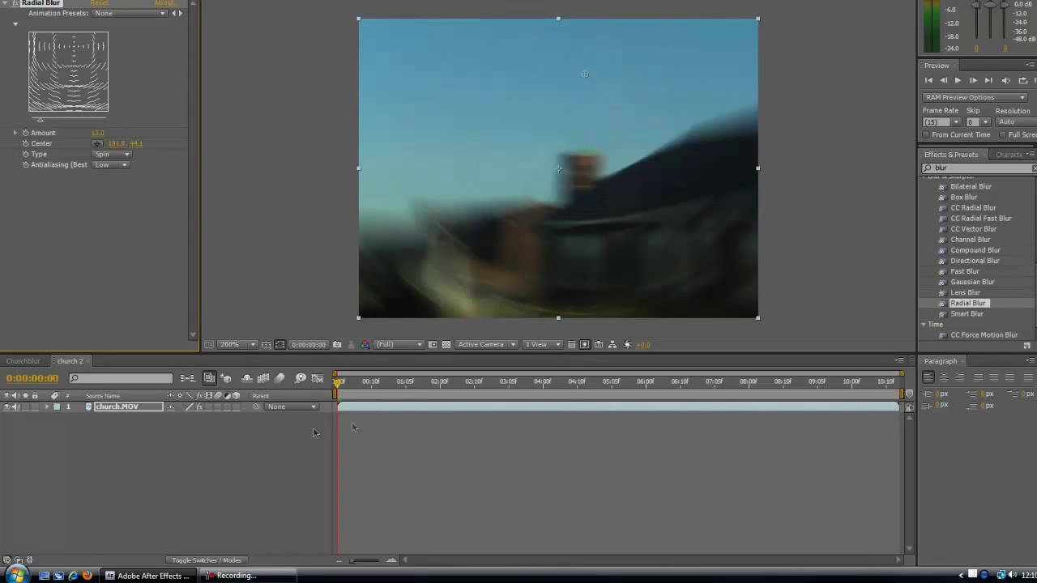
drag(339, 384, 275, 399)
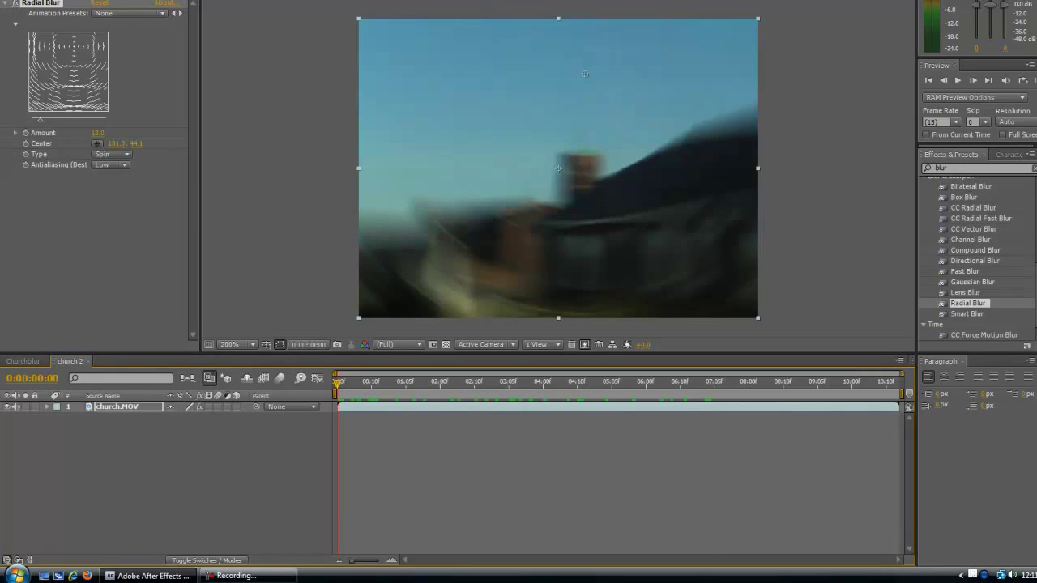
Import the church footage file into the project again
key(ctrl+0)
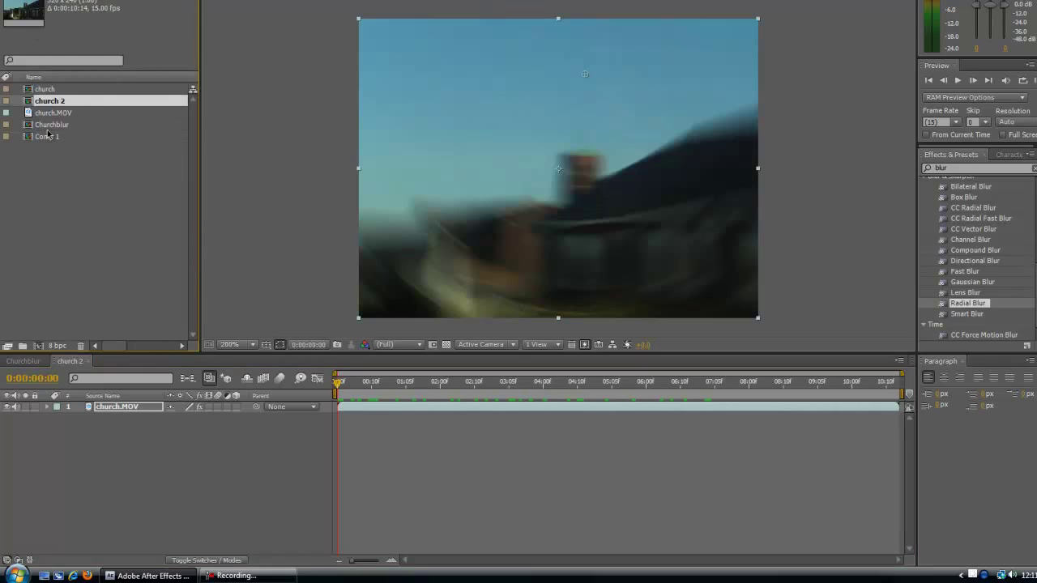
click(107, 238)
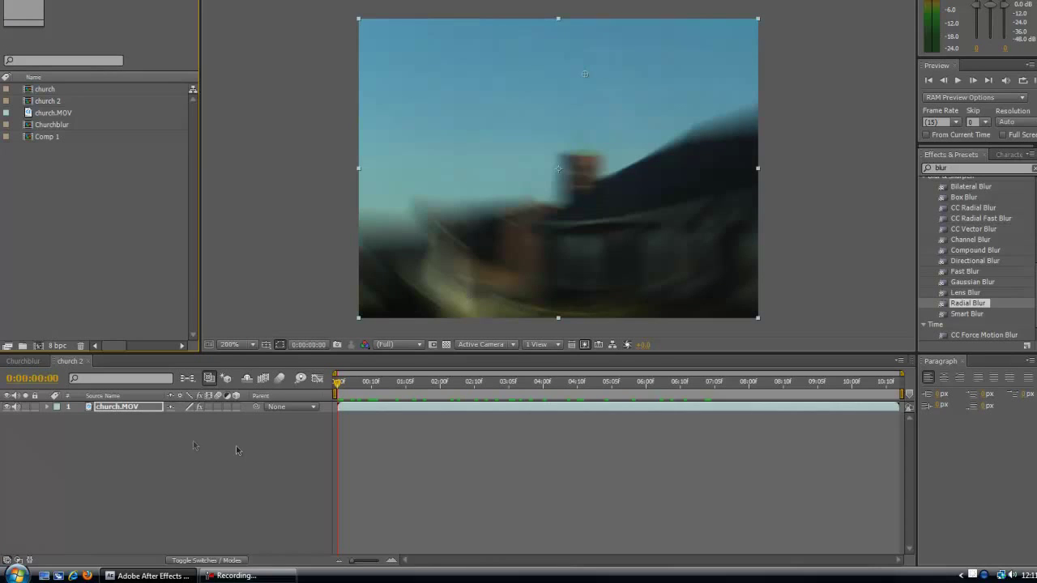
double_click(91, 189)
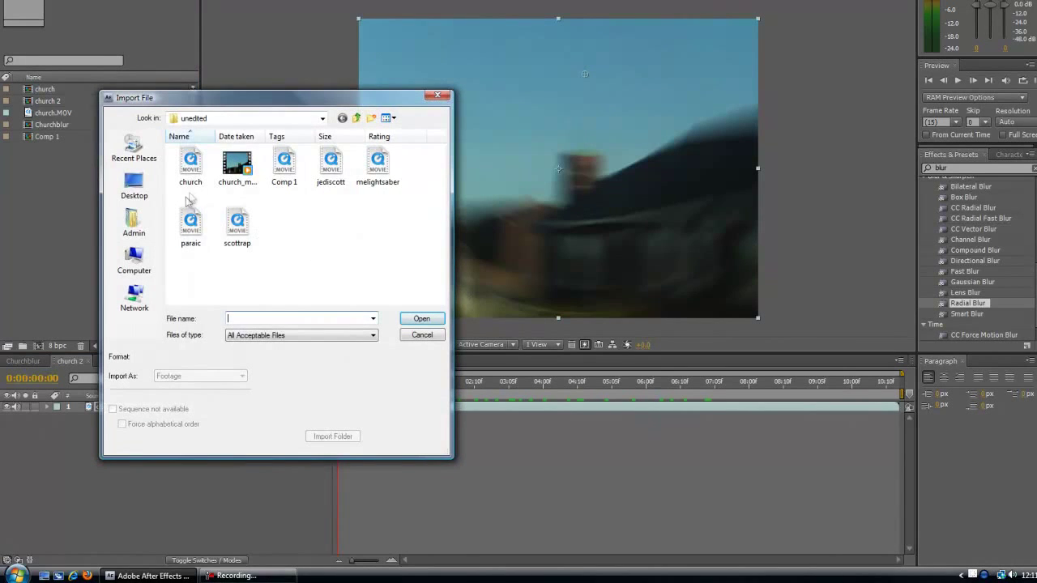
click(176, 161)
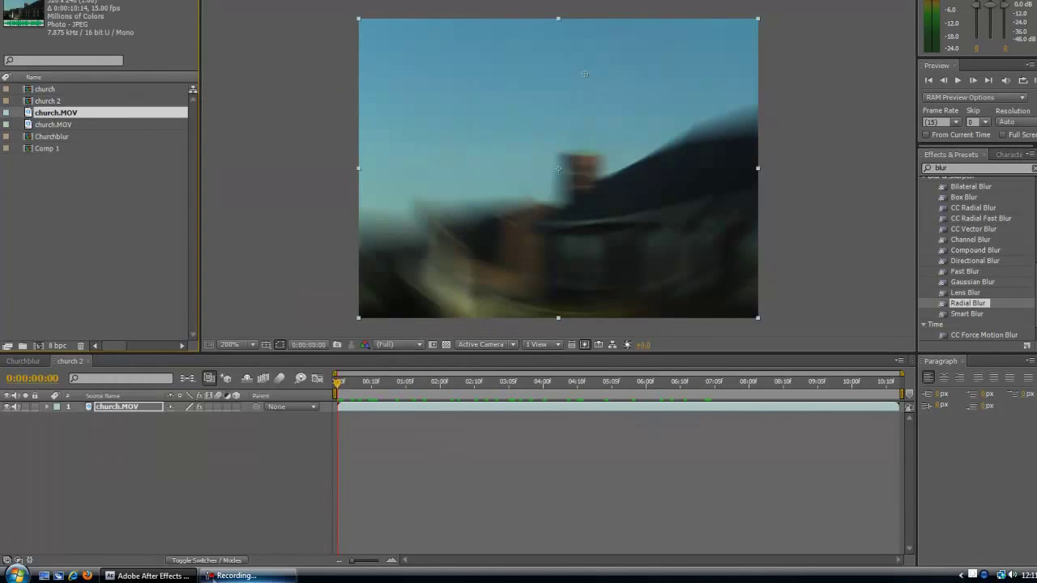
click(428, 319)
Place the footage in the church 2 composition and scrub back to about one second
mouse_move(214, 577)
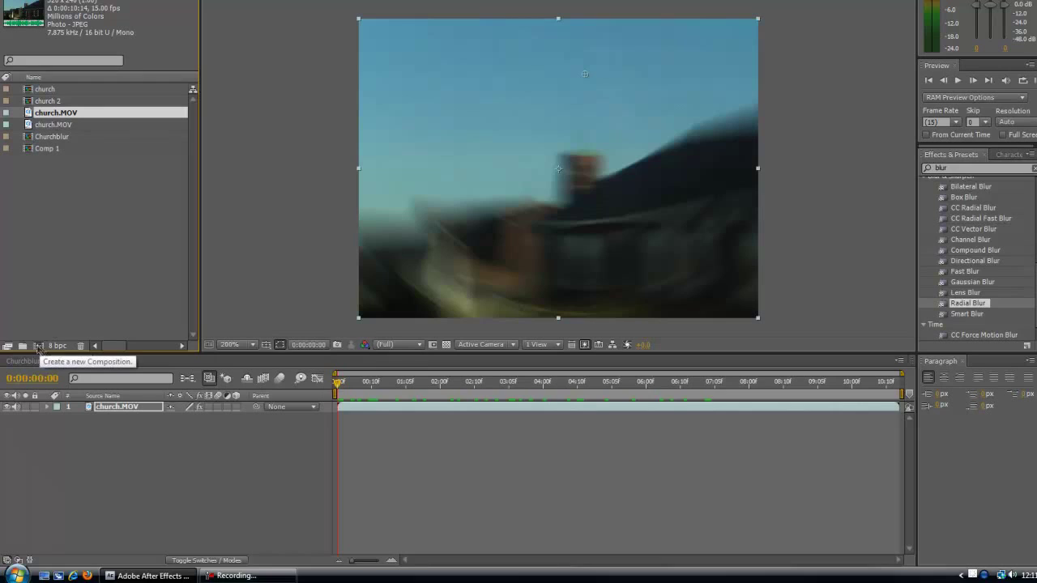
click(37, 347)
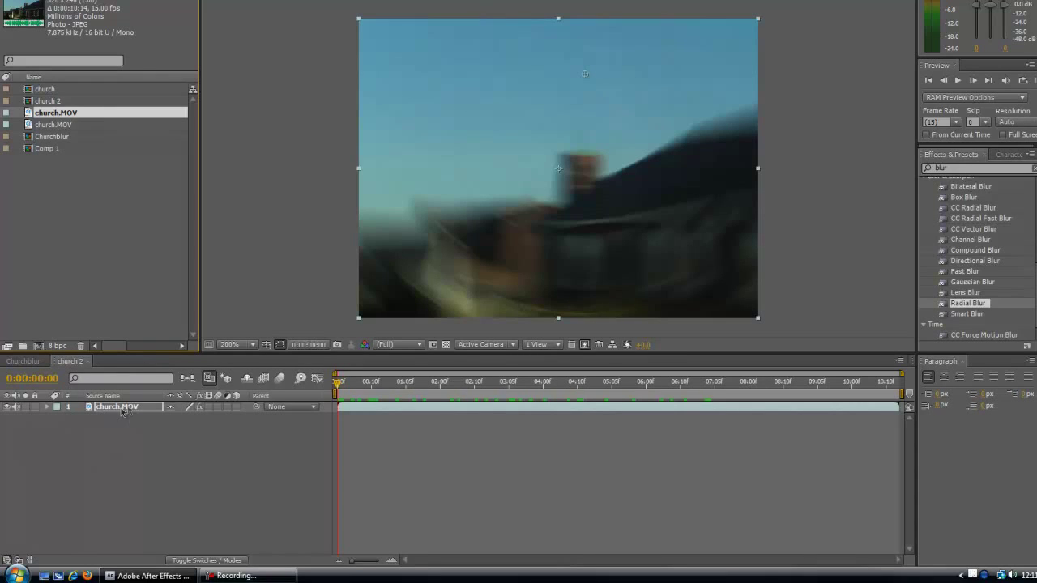
drag(338, 387, 512, 389)
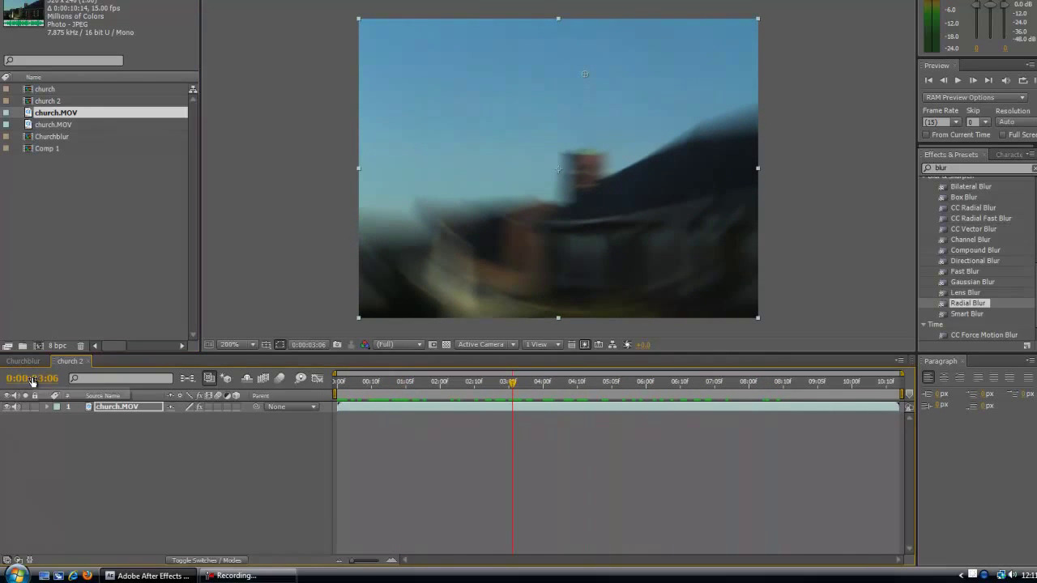
drag(18, 380, 28, 381)
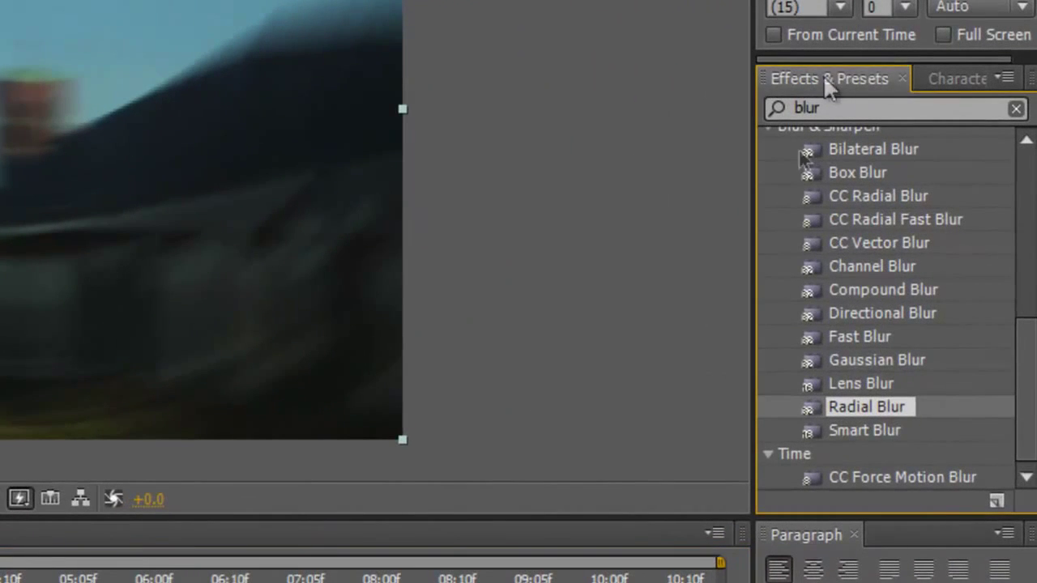
Clear the effects search, expand Blur & Sharpen, select church.MOV and rewind to 0:00:00:00
click(841, 109)
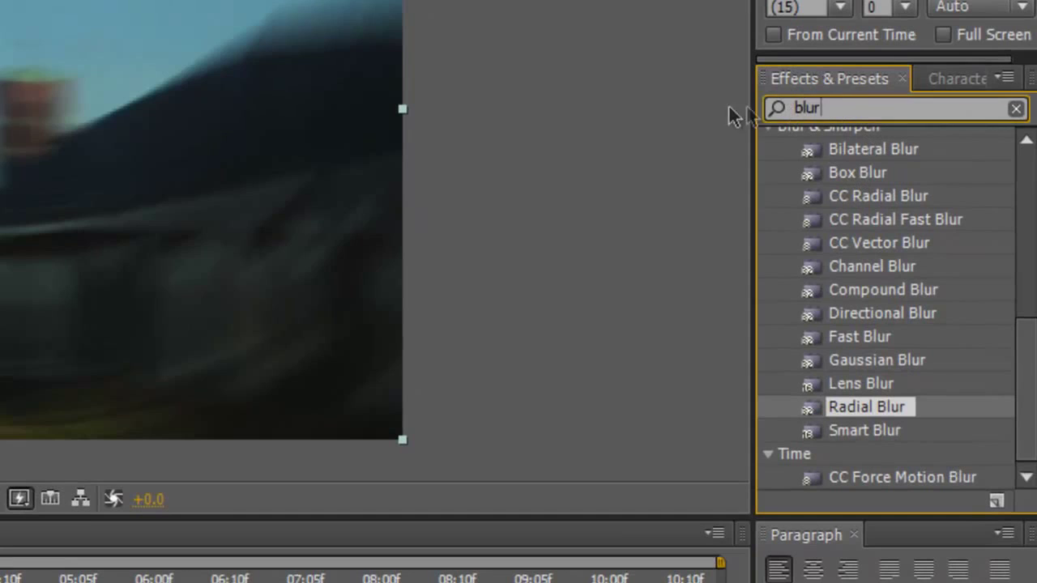
key(BackSpace)
key(BackSpace)
key(BackSpace)
key(BackSpace)
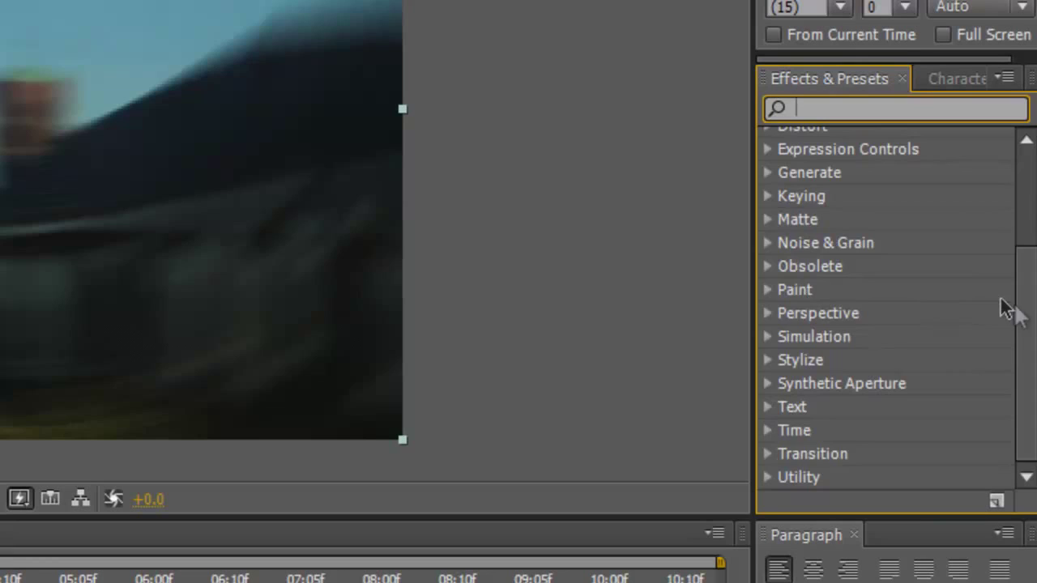
drag(1025, 298, 945, 197)
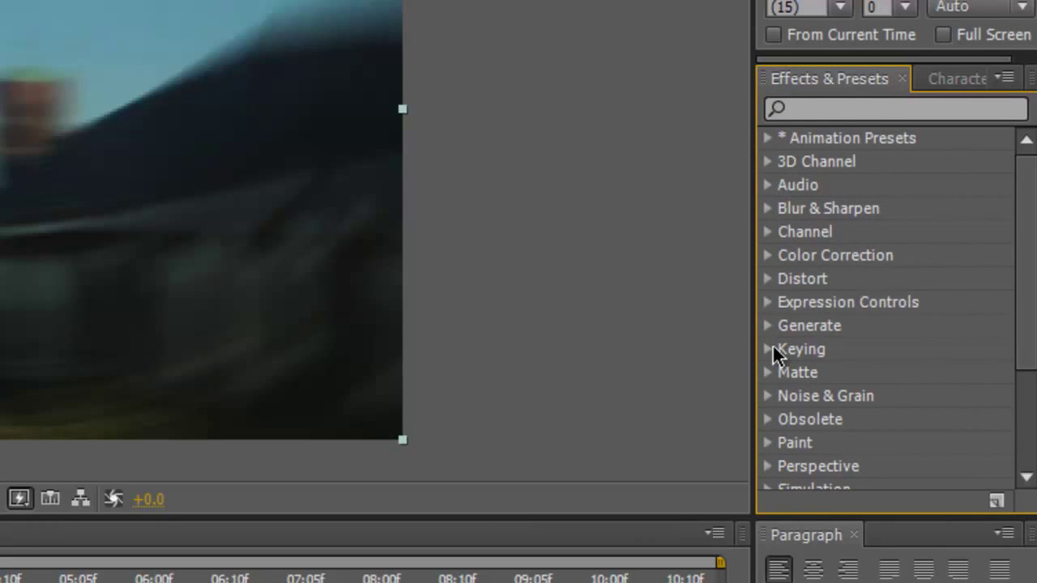
click(768, 209)
click(845, 419)
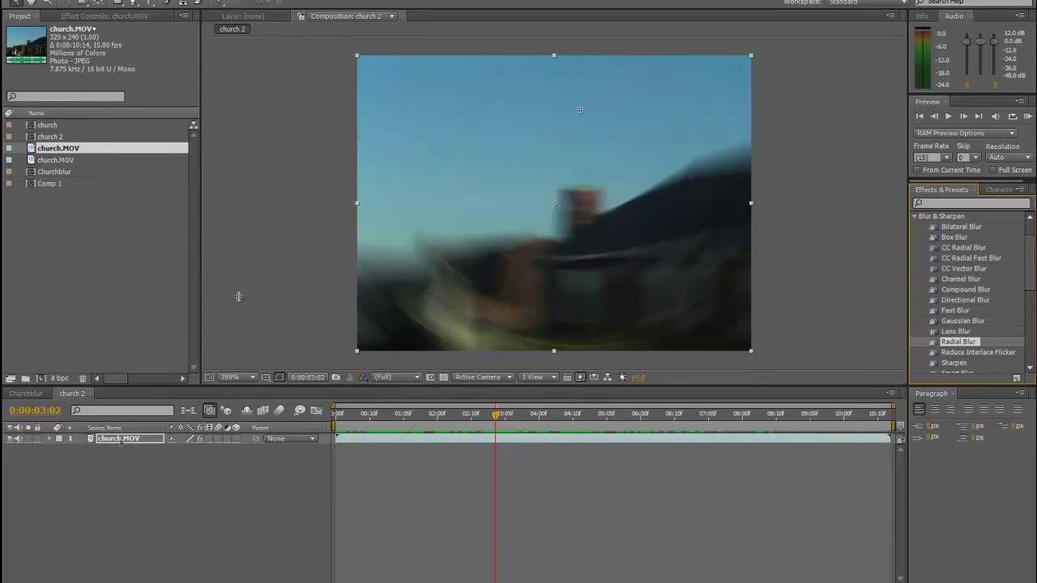
click(113, 438)
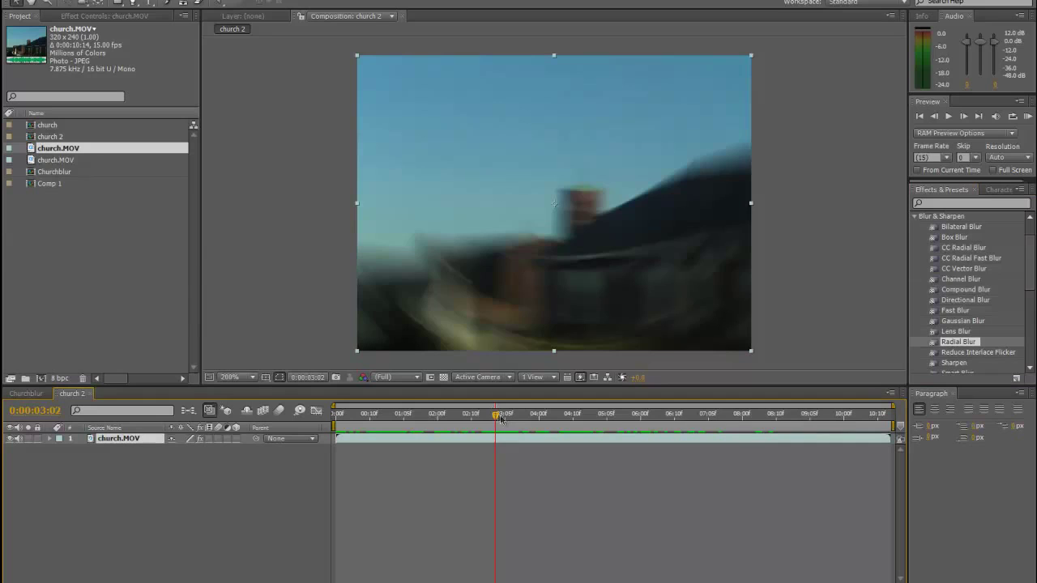
drag(500, 419, 336, 415)
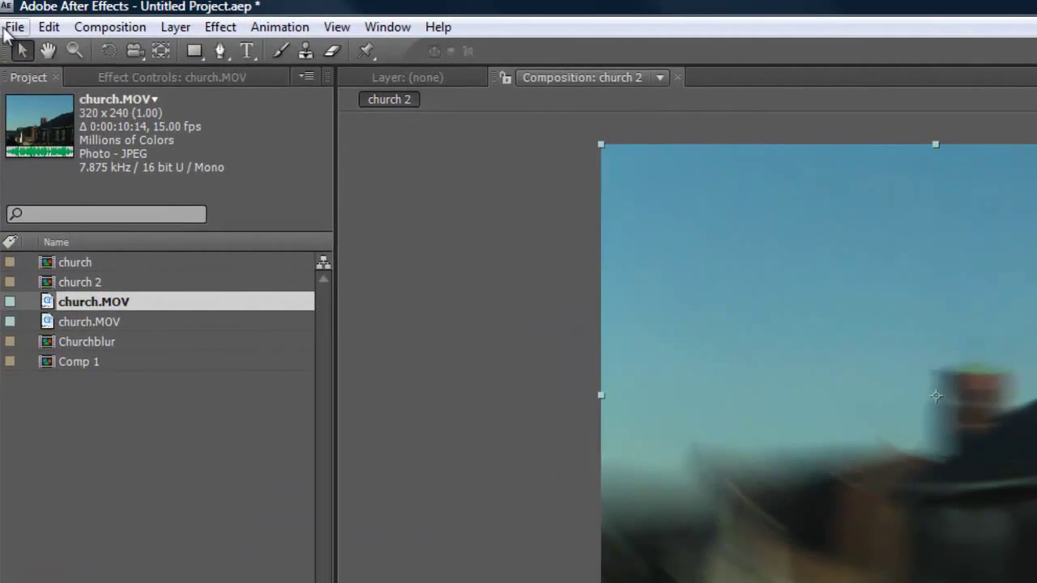
click(11, 0)
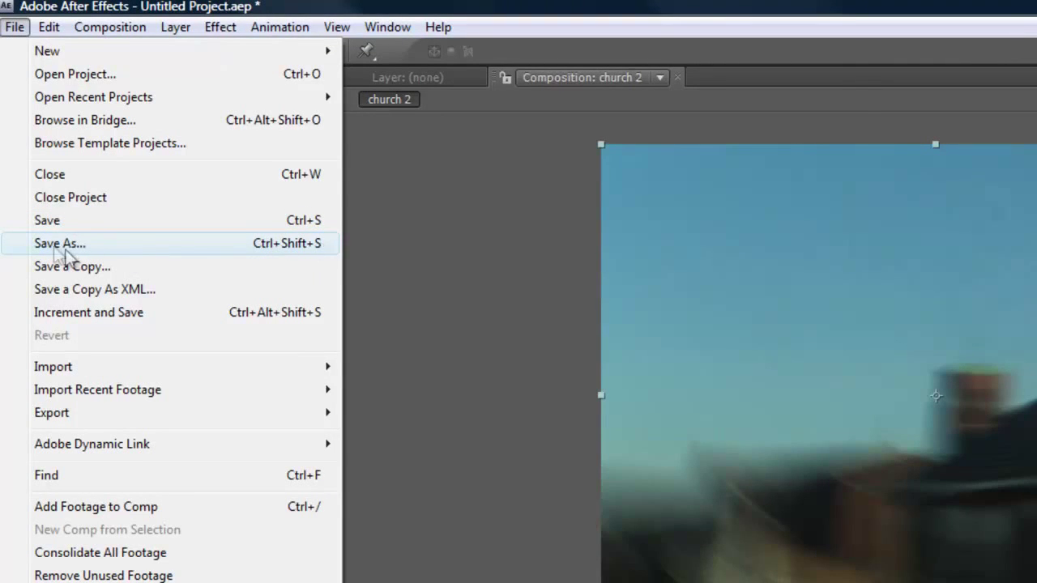
click(63, 240)
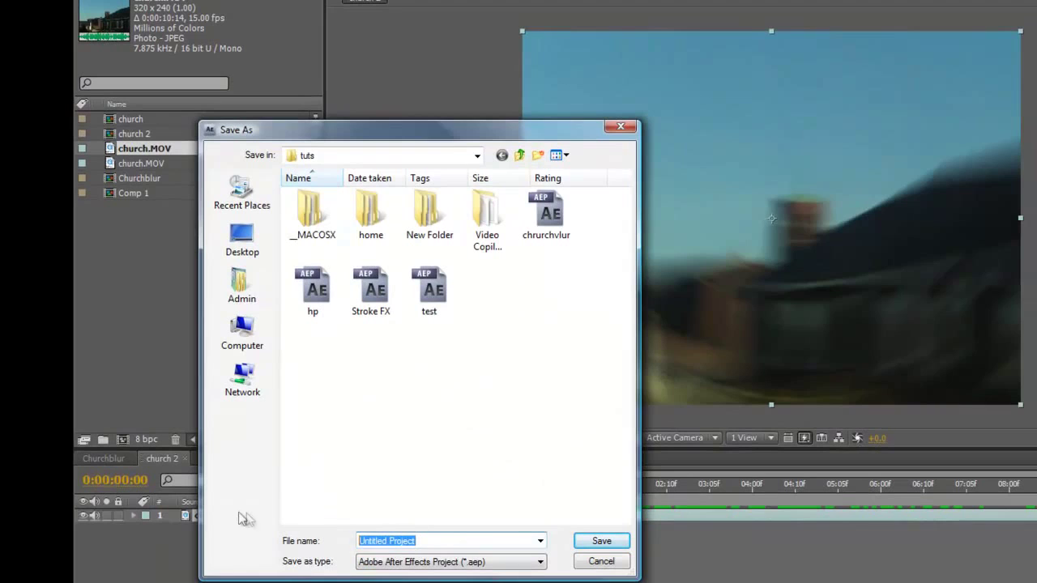
text(blurry)
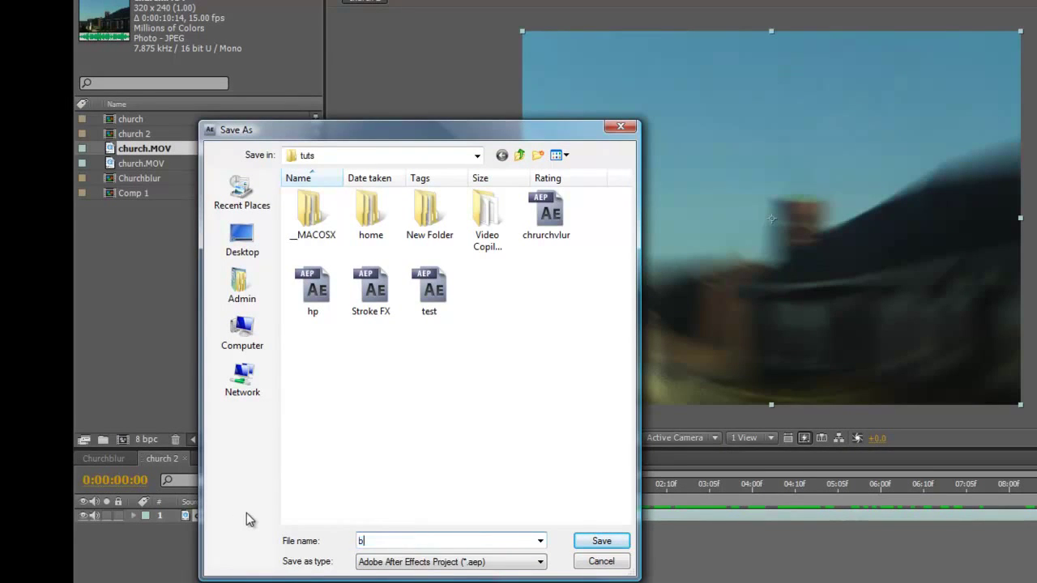
text(chrurch)
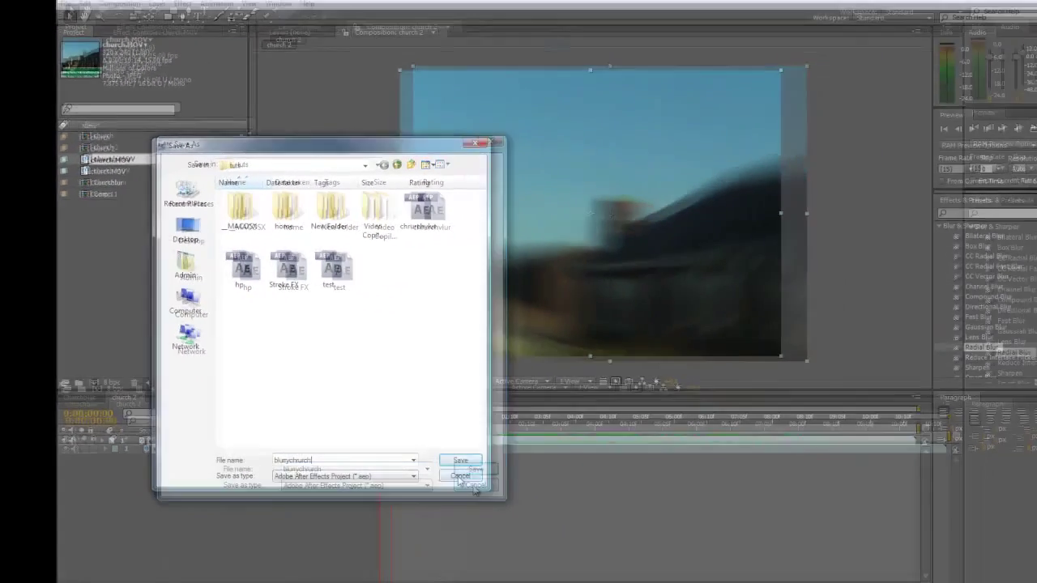
click(601, 561)
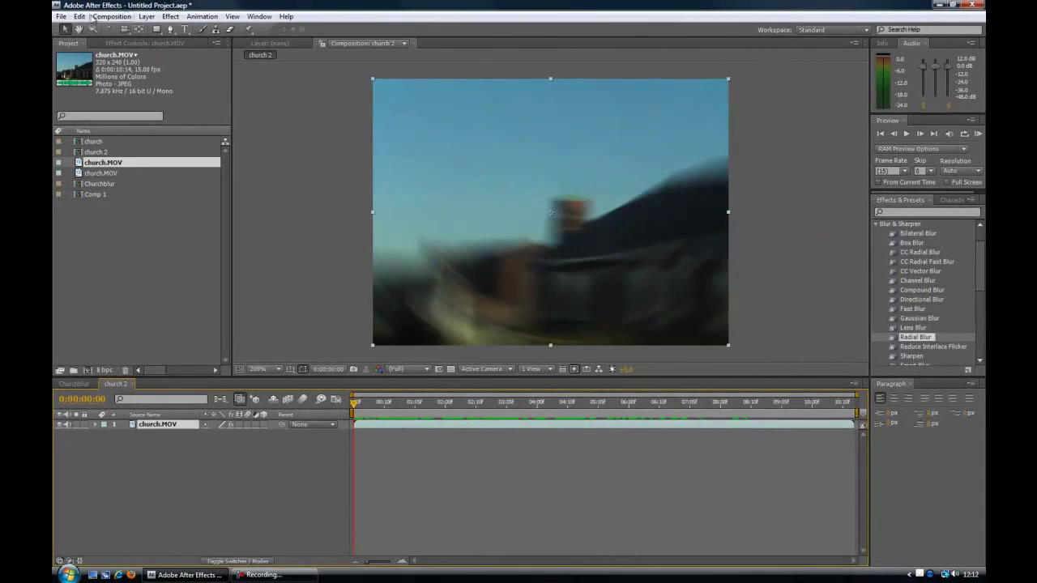
click(61, 16)
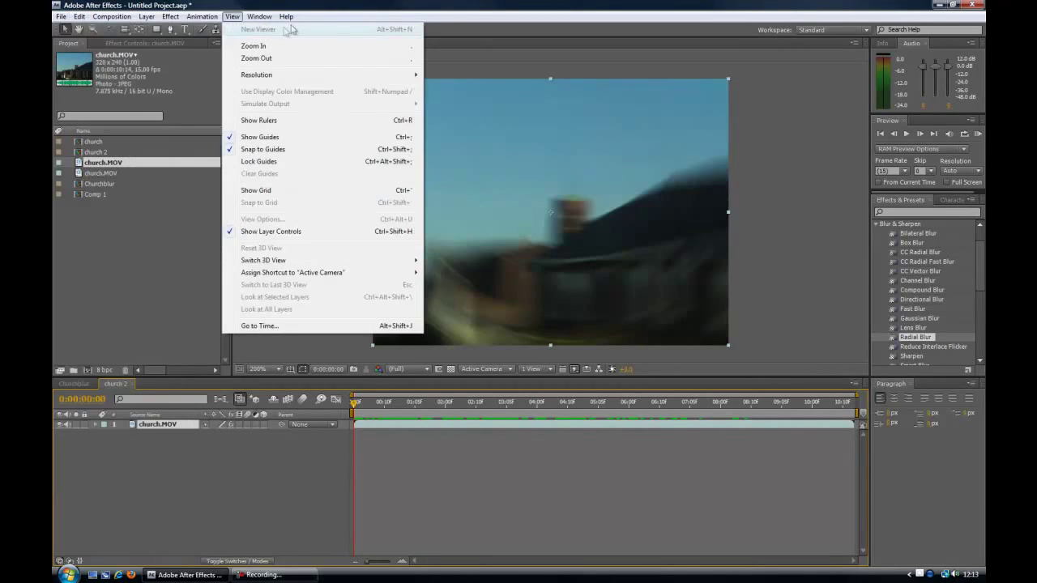
Start a new project without saving, then open the chrurchvlur project from tuts
mouse_move(71, 30)
click(269, 31)
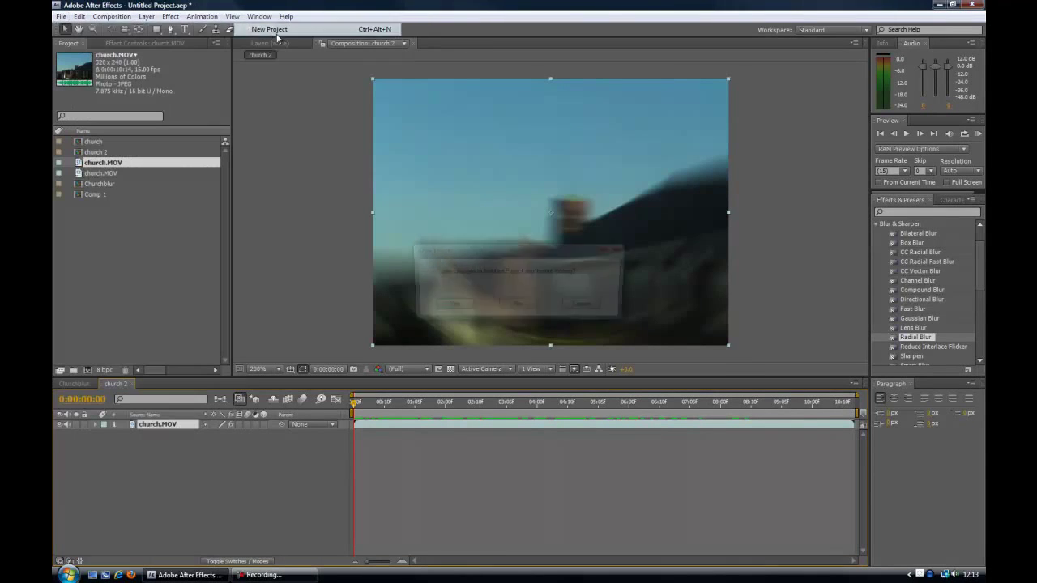
click(521, 304)
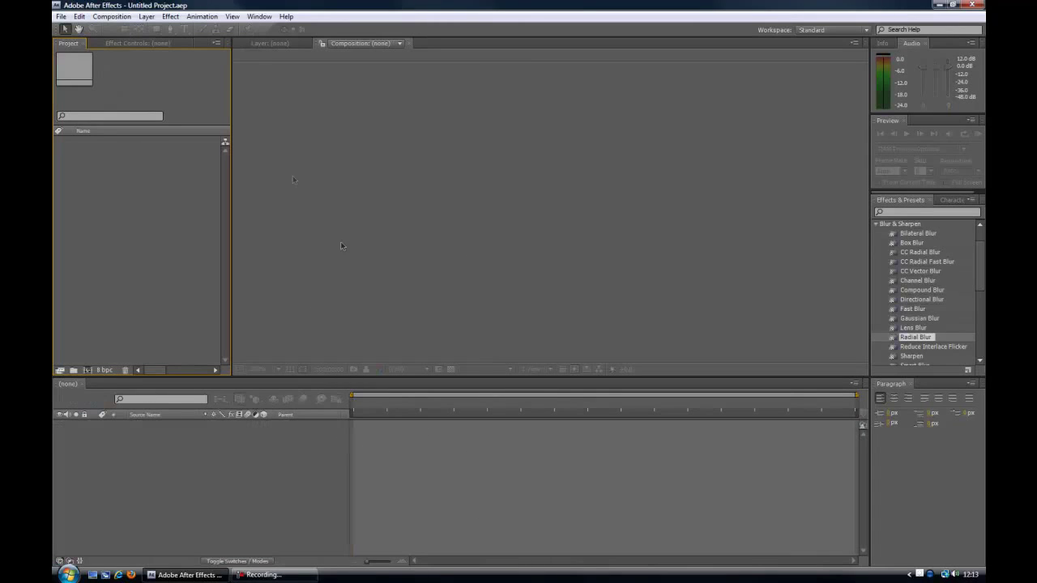
click(60, 17)
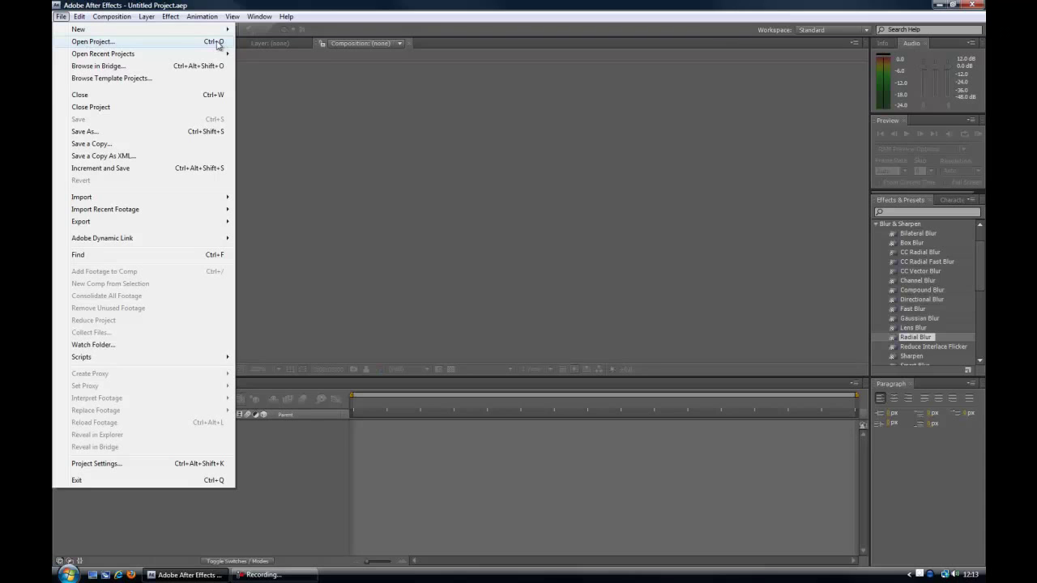
click(178, 47)
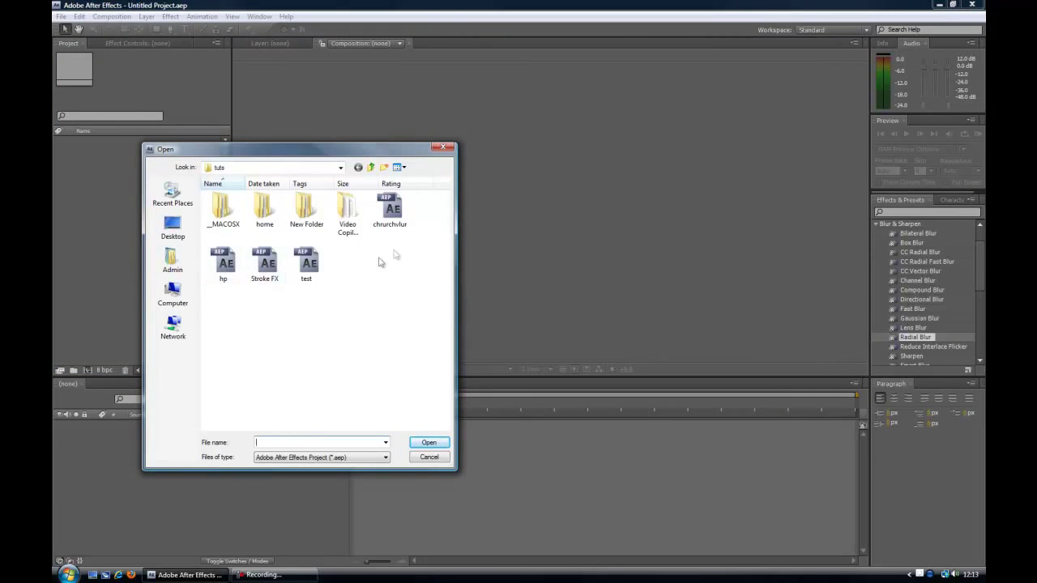
click(392, 213)
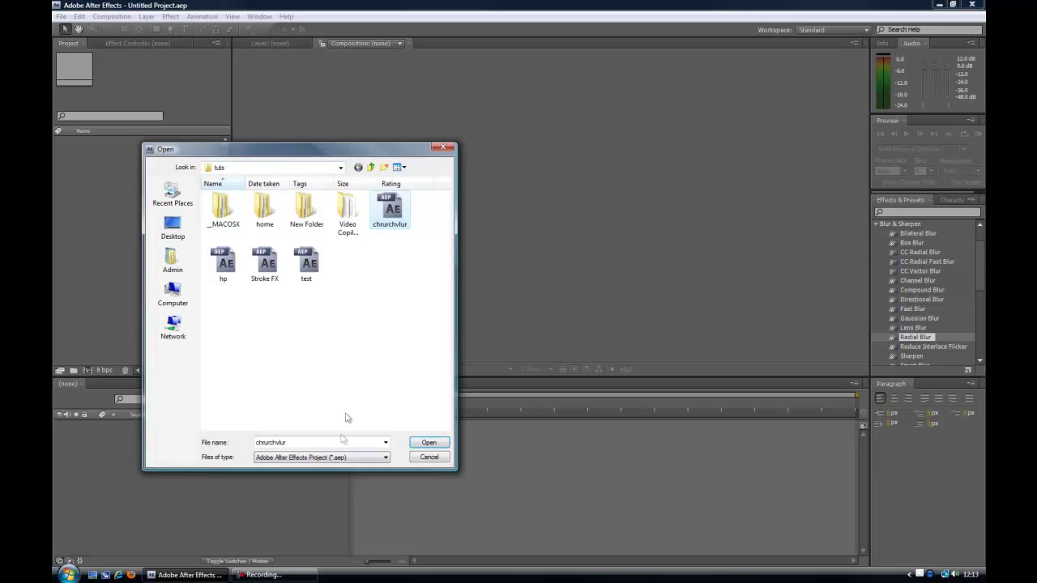
click(430, 442)
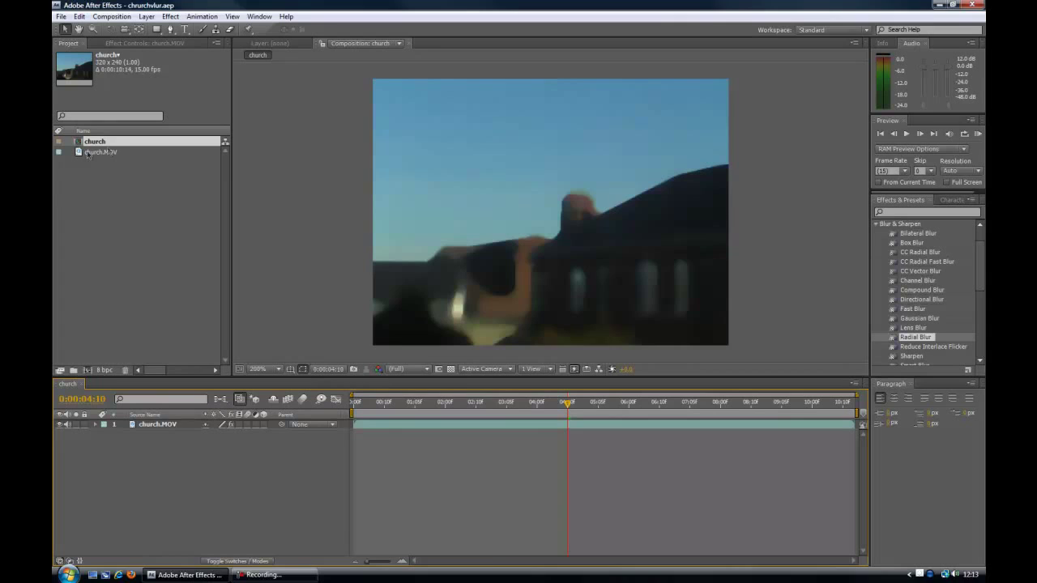
Nudge the church.MOV layer slightly left, then cancel both the Save a Copy and Save As dialogs
click(480, 237)
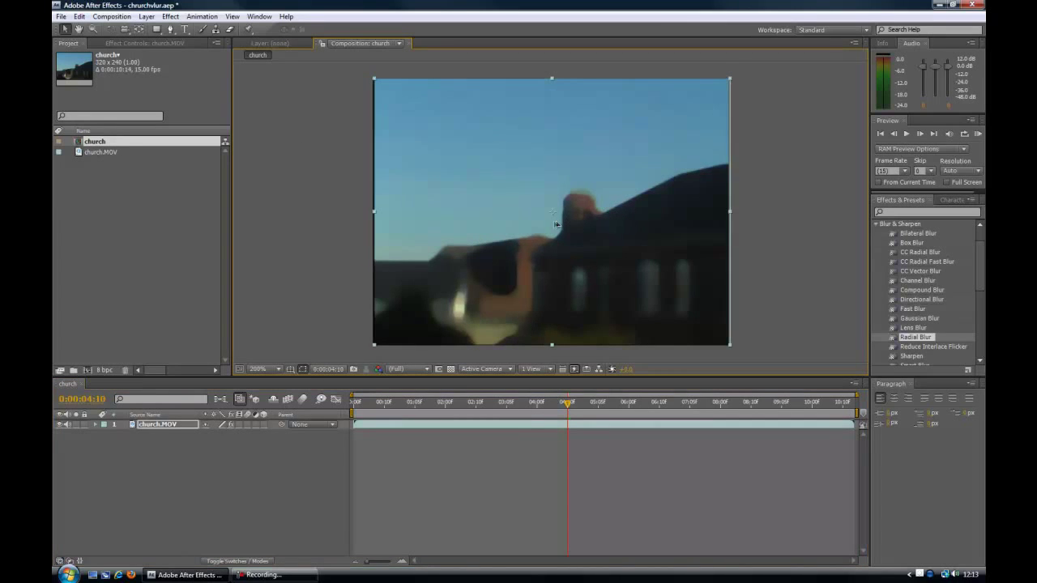
drag(594, 202, 592, 202)
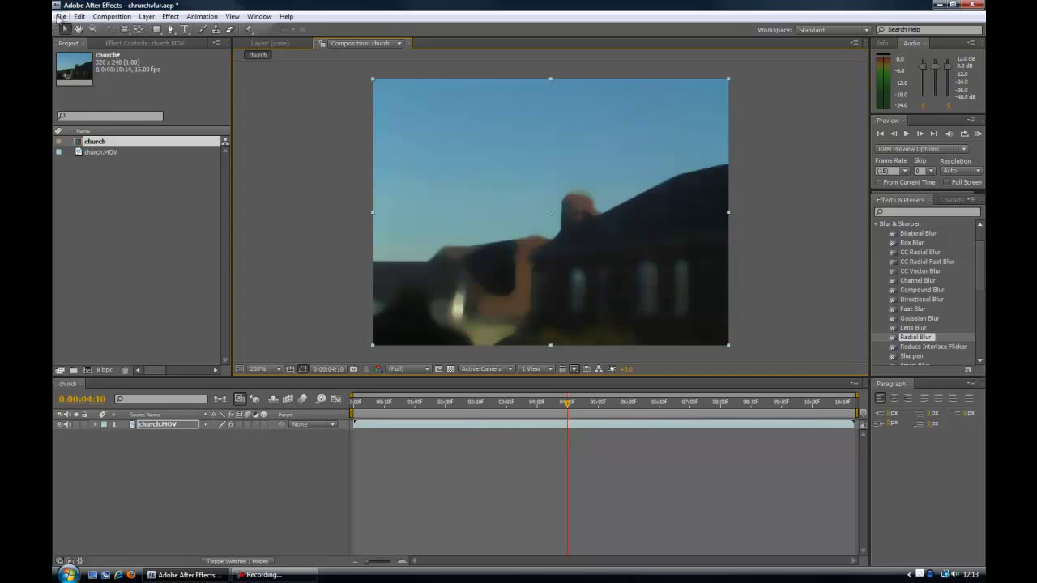
click(61, 16)
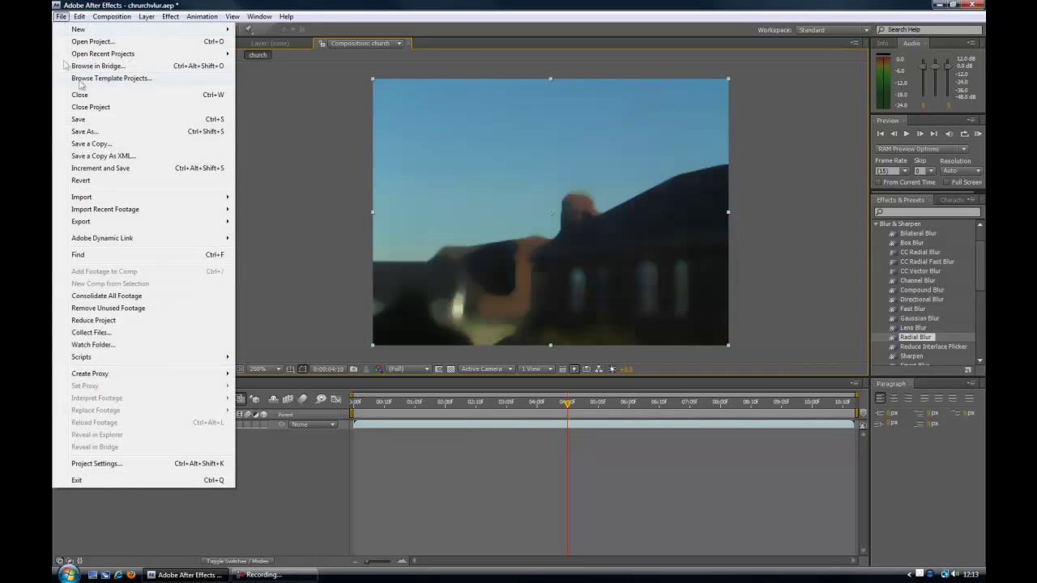
click(97, 144)
click(427, 460)
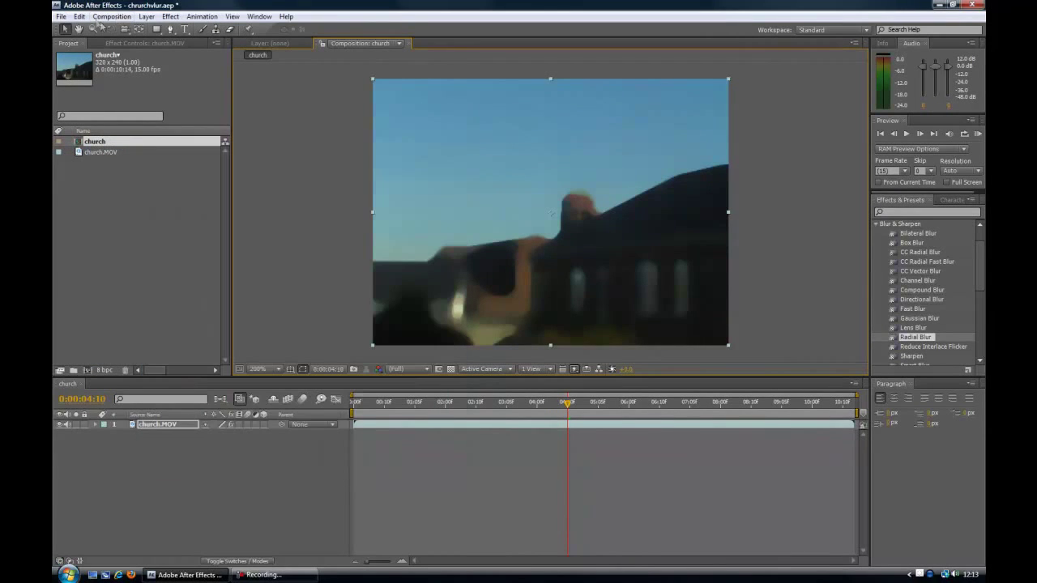
click(61, 16)
click(106, 135)
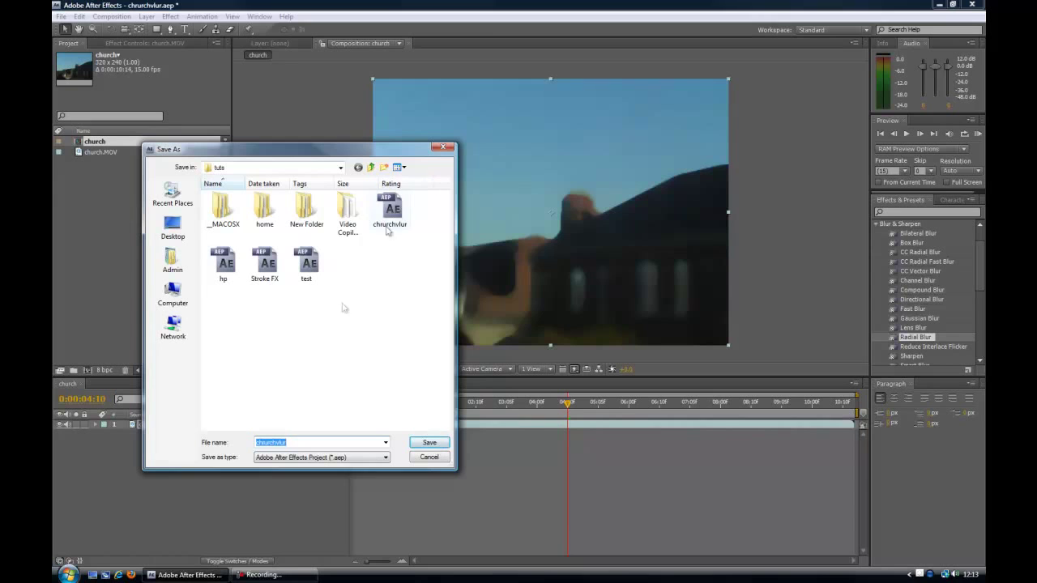
click(443, 149)
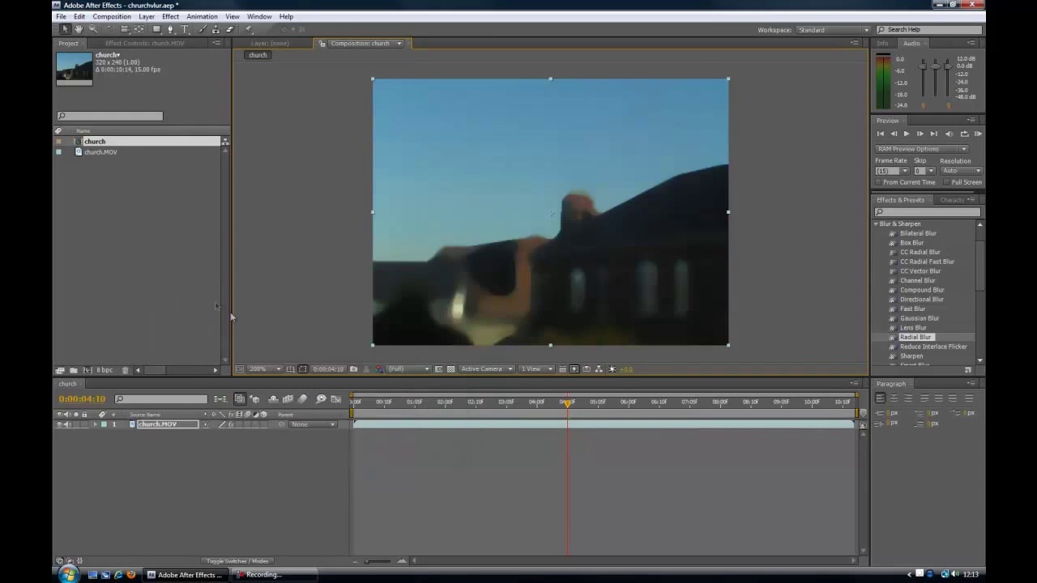
Close the chrurchvlur project, declining to save its changes
click(61, 16)
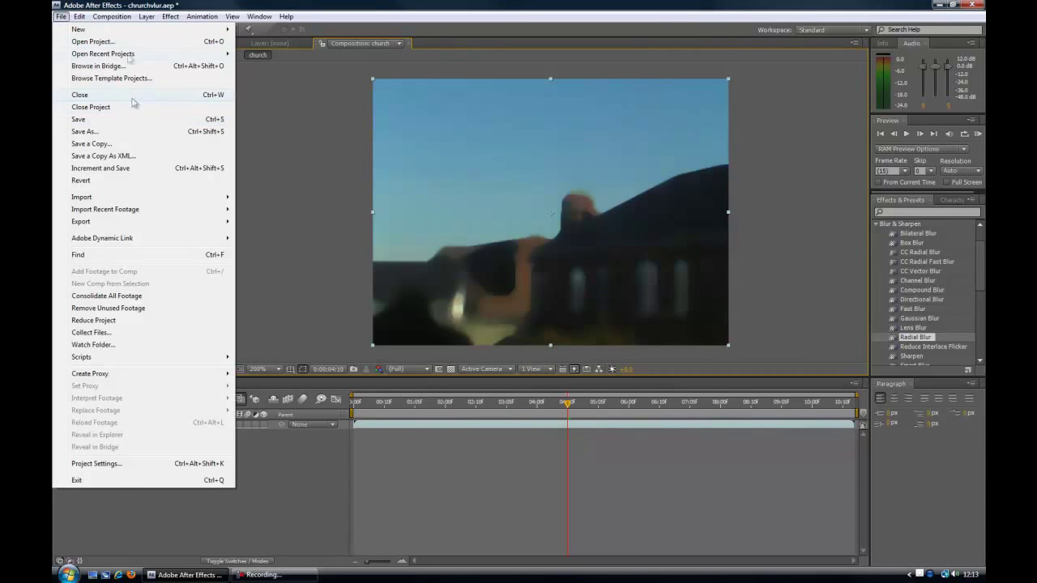
click(125, 45)
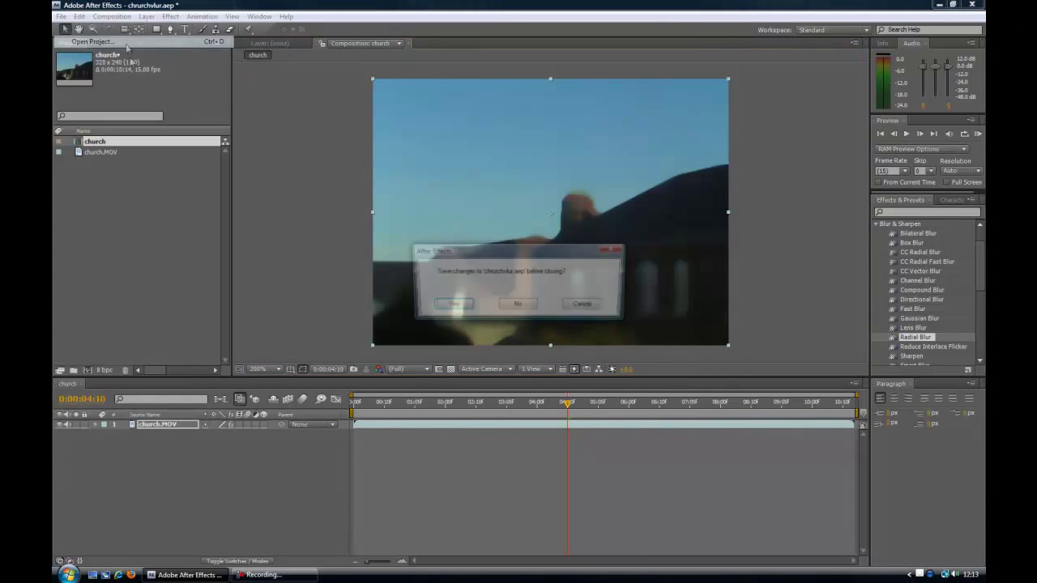
click(517, 305)
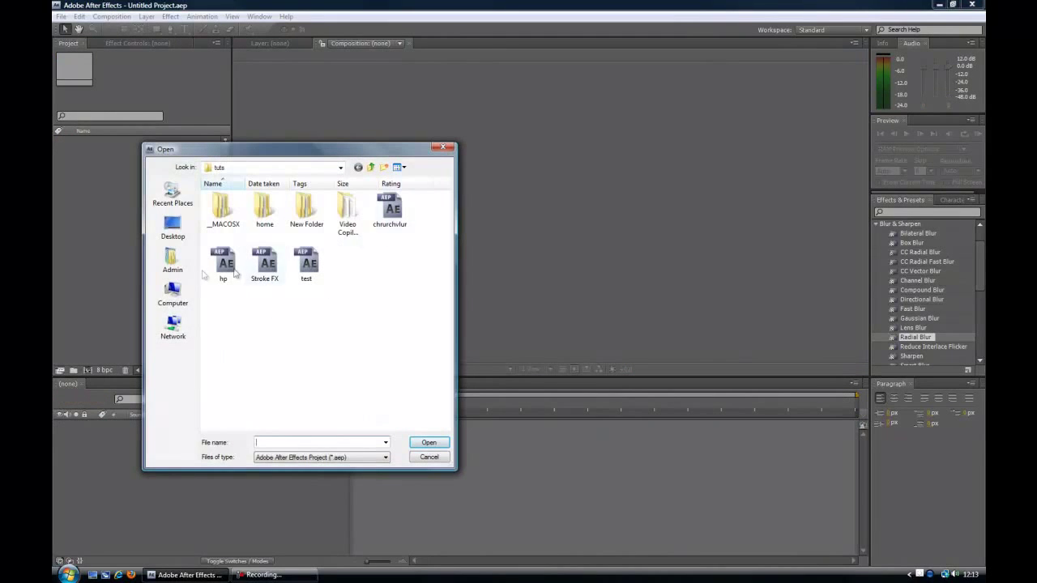
Dismiss the Open dialog and the repeated open-project and import dialogs without choosing files
click(429, 458)
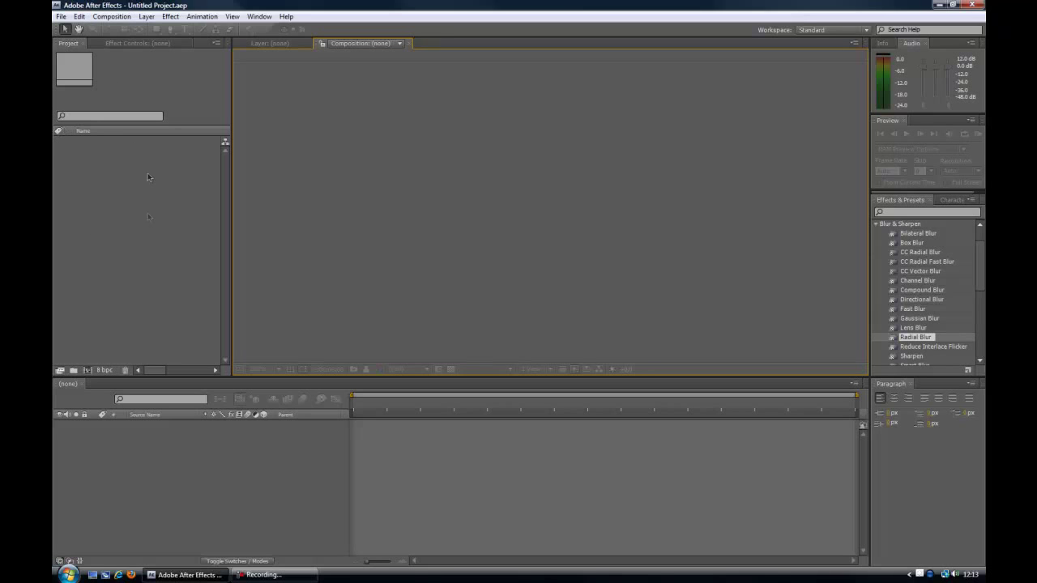
double_click(138, 213)
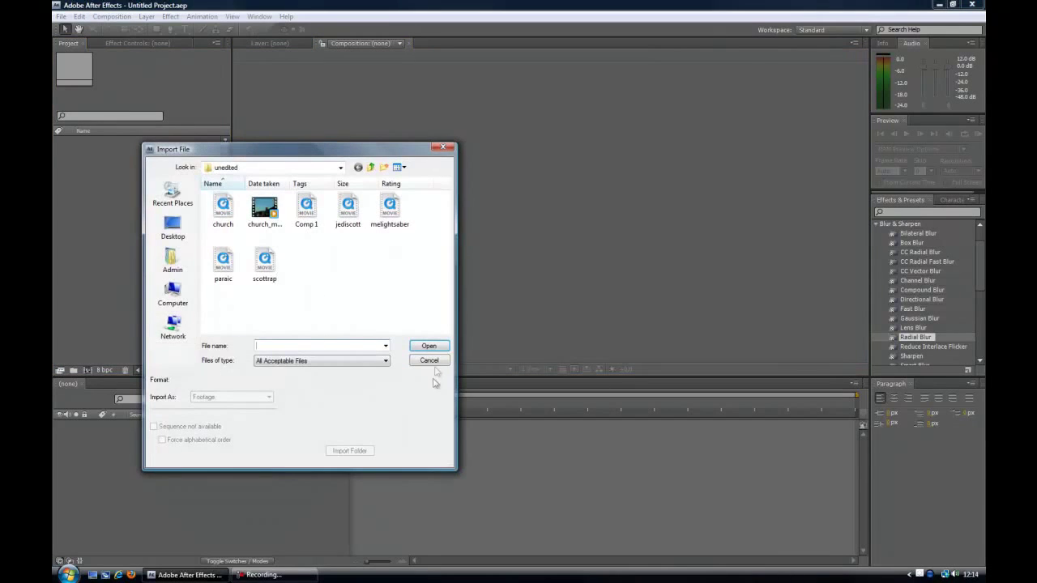
click(429, 361)
click(61, 16)
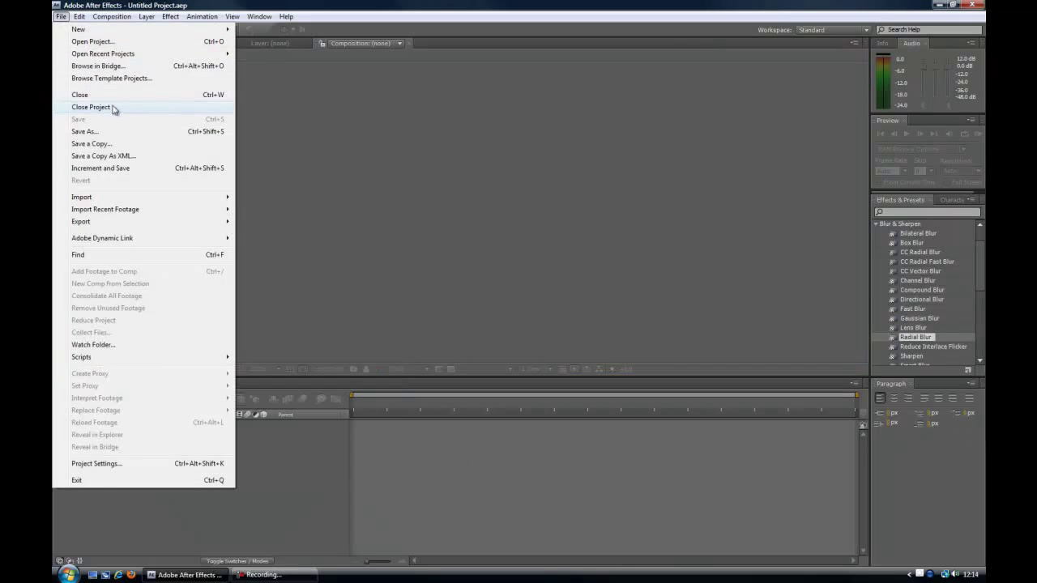
click(91, 41)
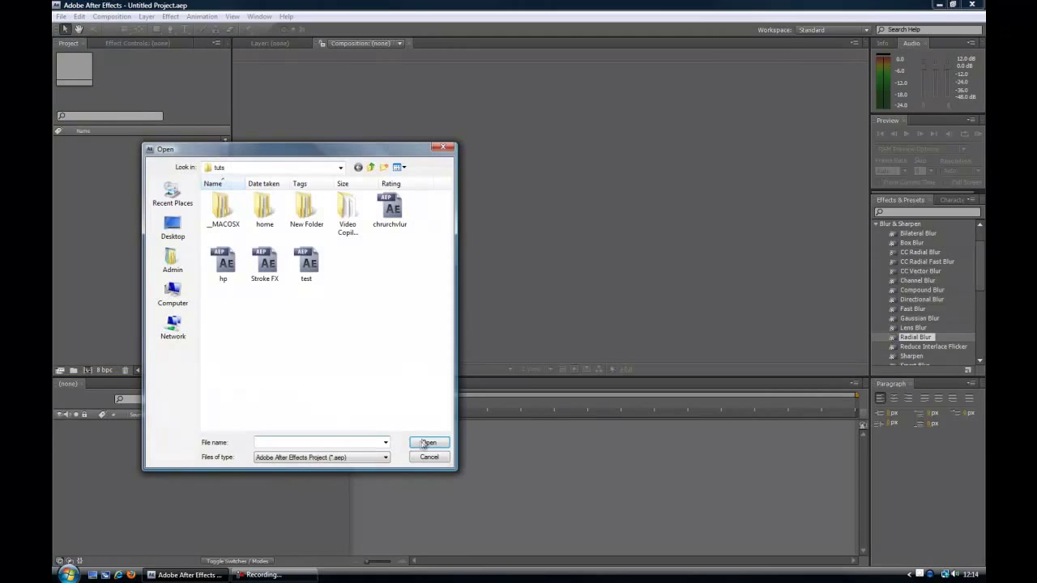
click(430, 458)
click(60, 17)
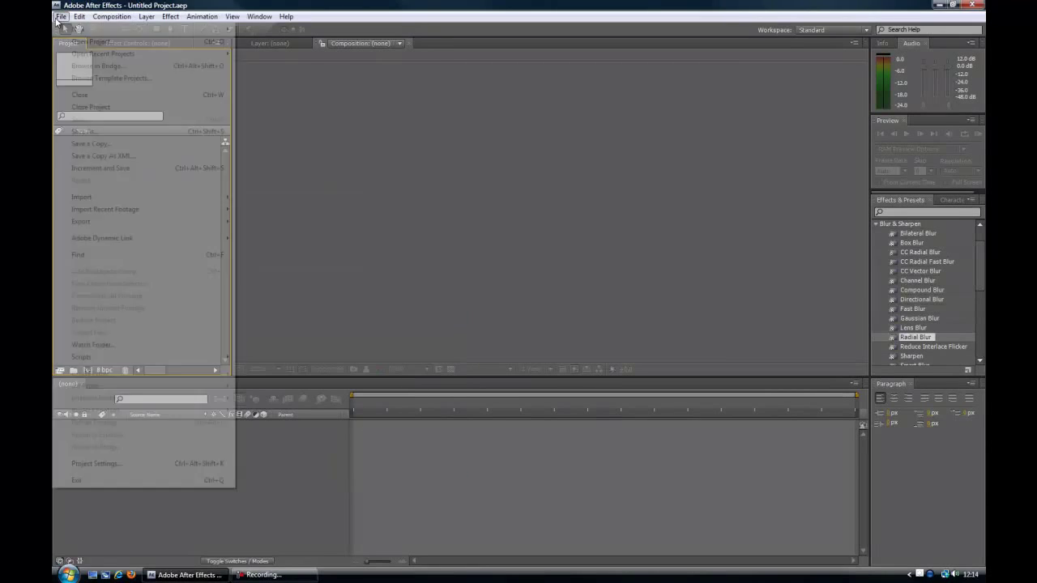
mouse_move(203, 199)
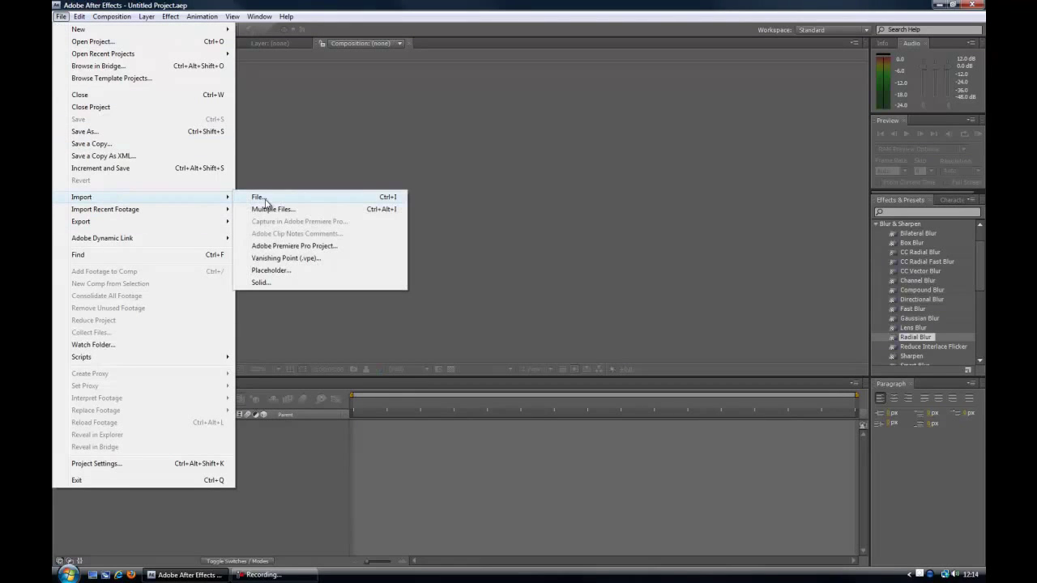
click(265, 200)
click(434, 366)
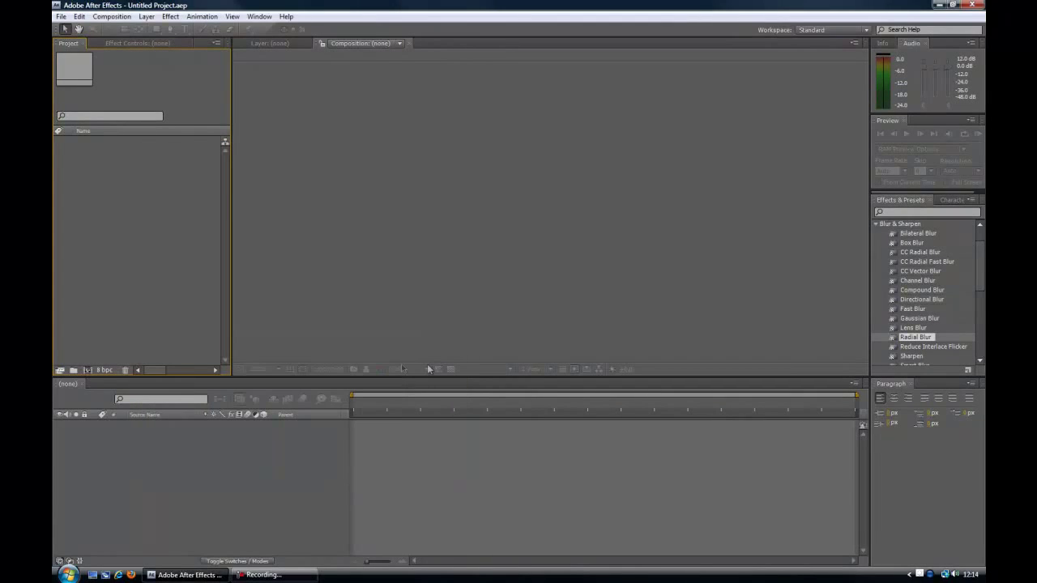
Import the church.MOV movie into the project with Ctrl+I
key(ctrl+i)
click(226, 210)
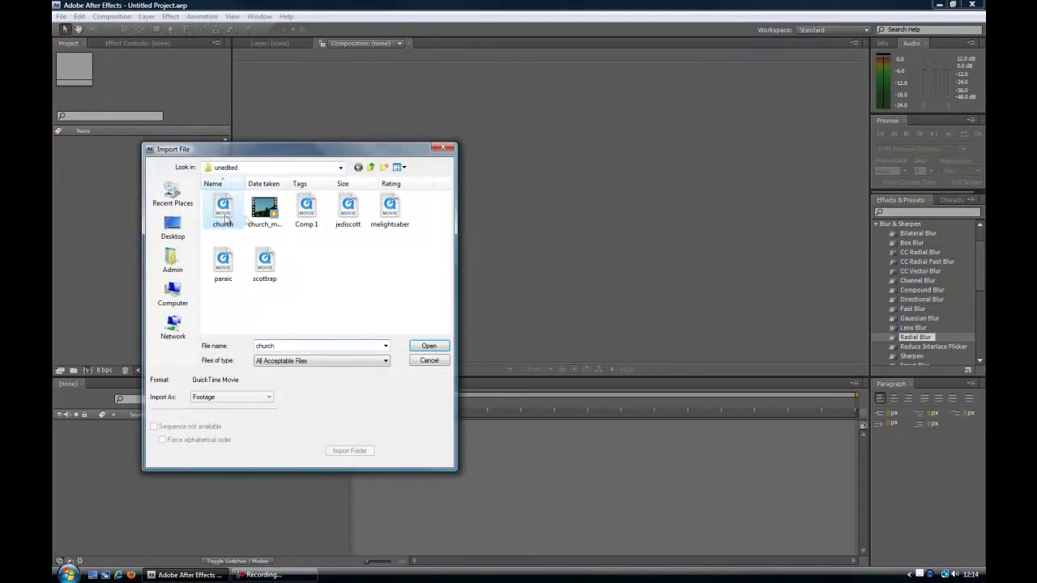
click(430, 362)
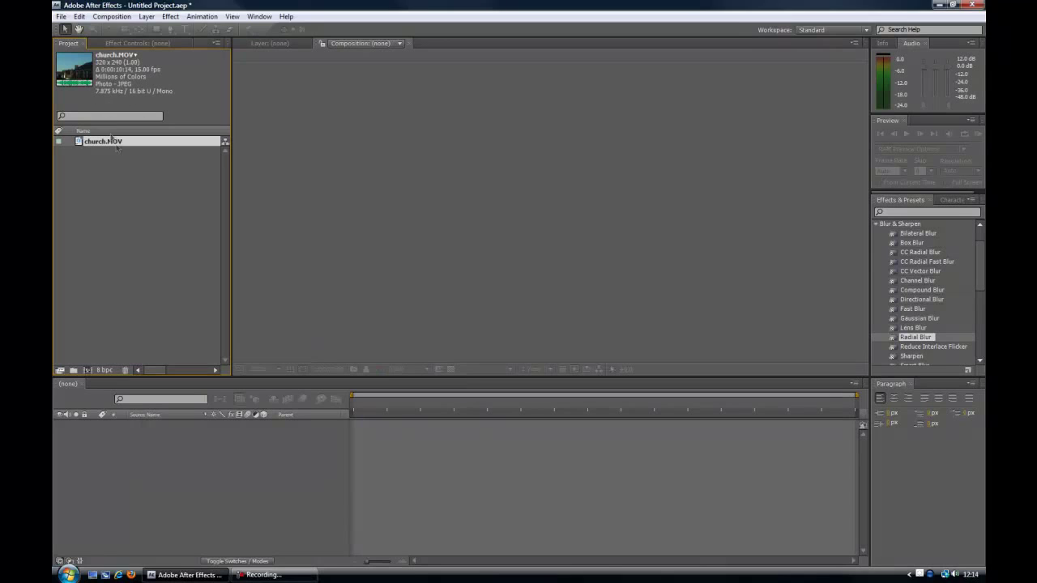
Create the church composition from church.MOV, scrub to about 0:00:05:10, then preview from the first frame
drag(105, 143, 87, 372)
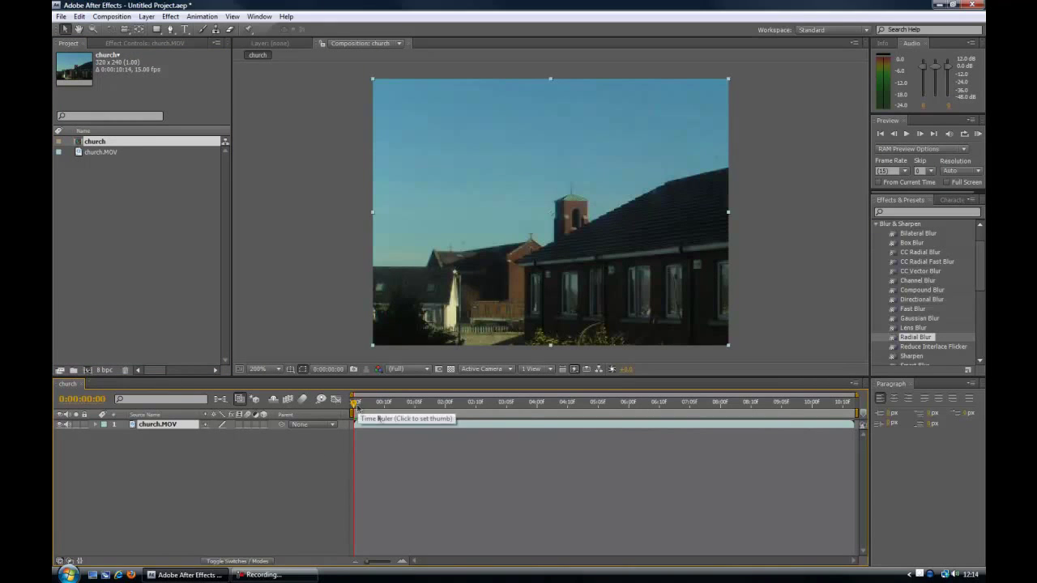
drag(355, 405, 613, 418)
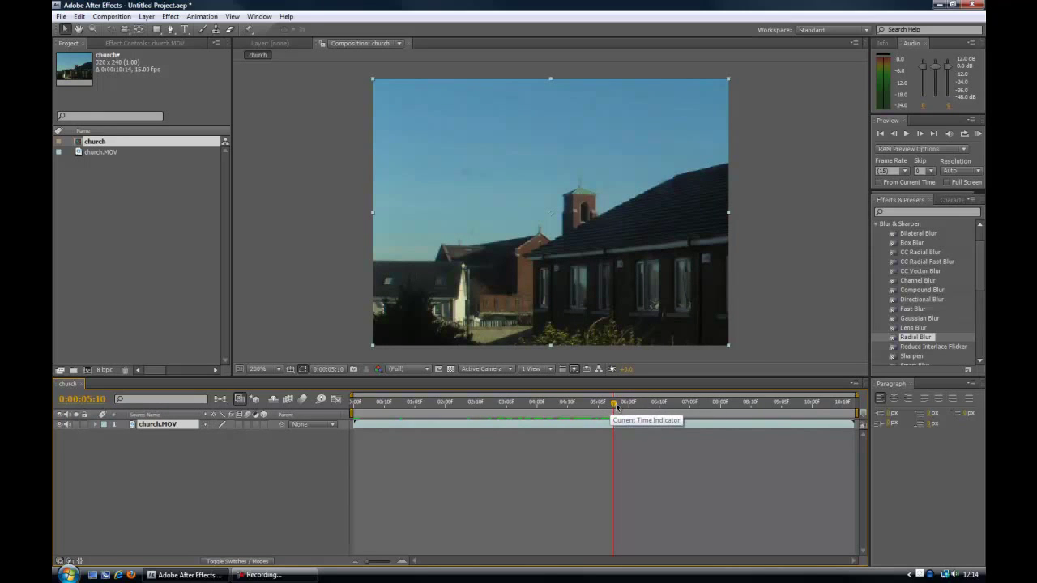
key(Home)
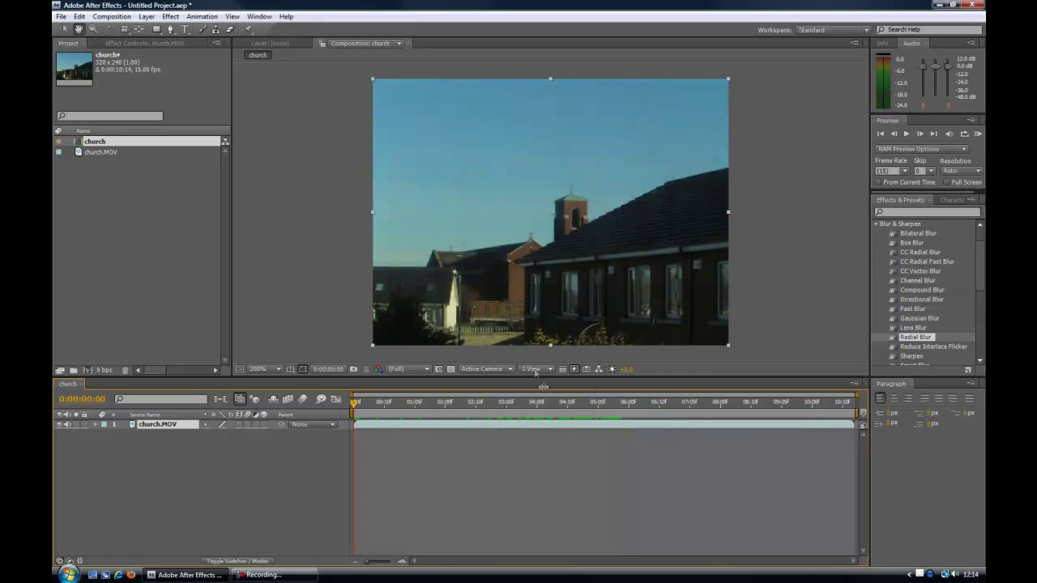
key(space)
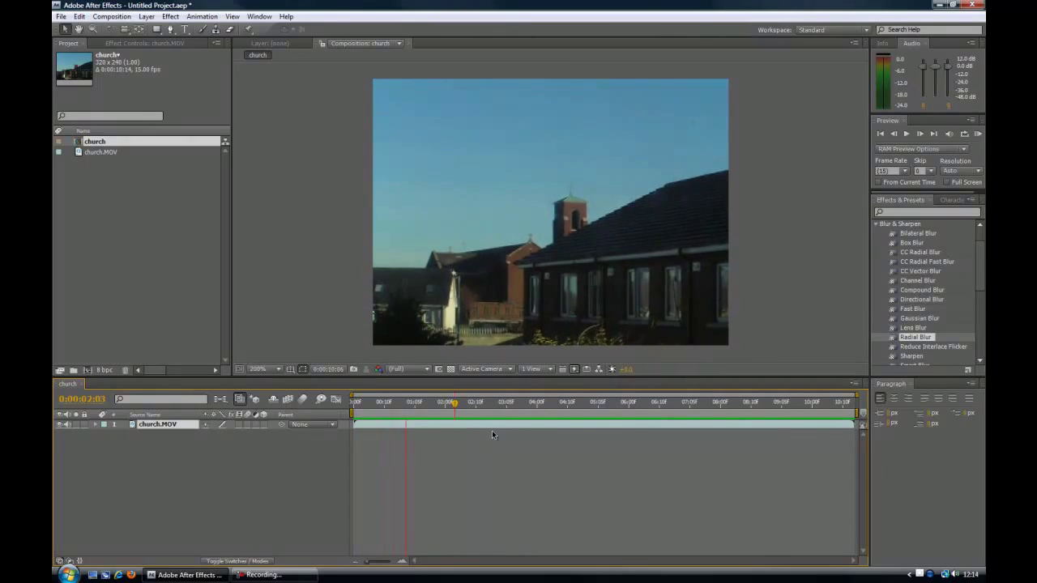
key(space)
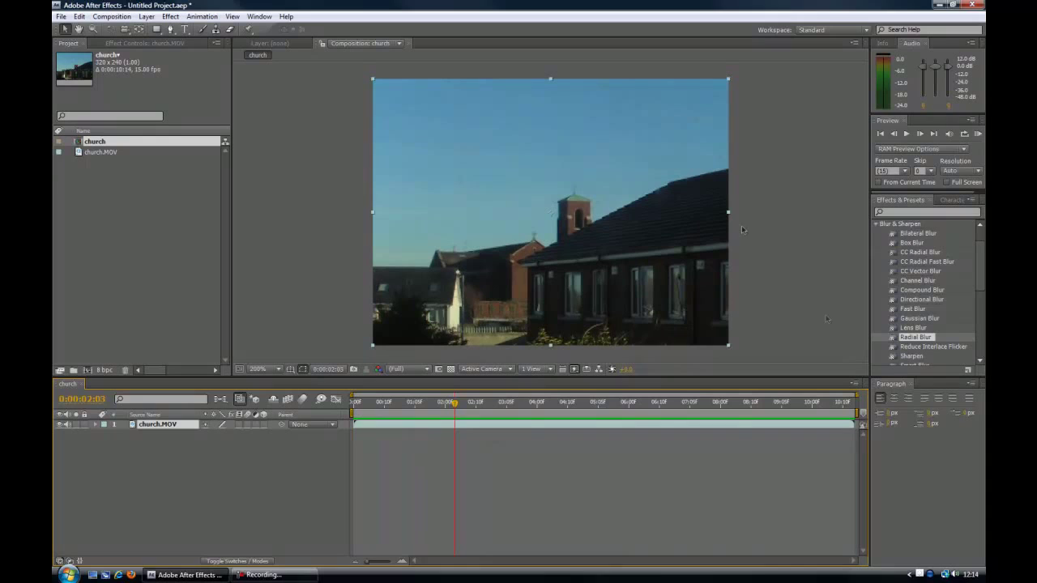
Find Radial Blur in Effects & Presets and apply it to the church layer
scroll(979, 262, up, 2)
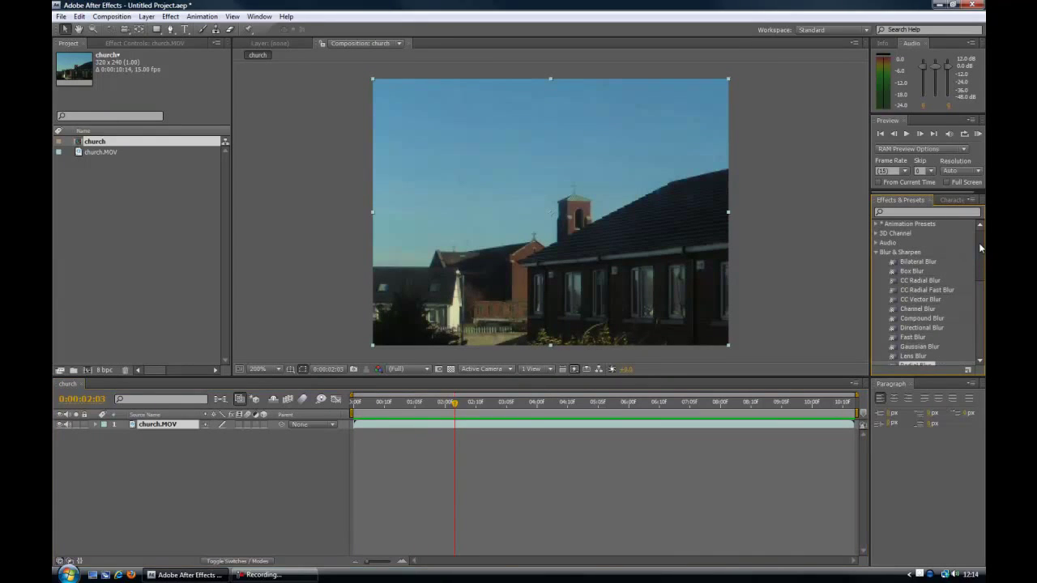
drag(979, 257, 982, 290)
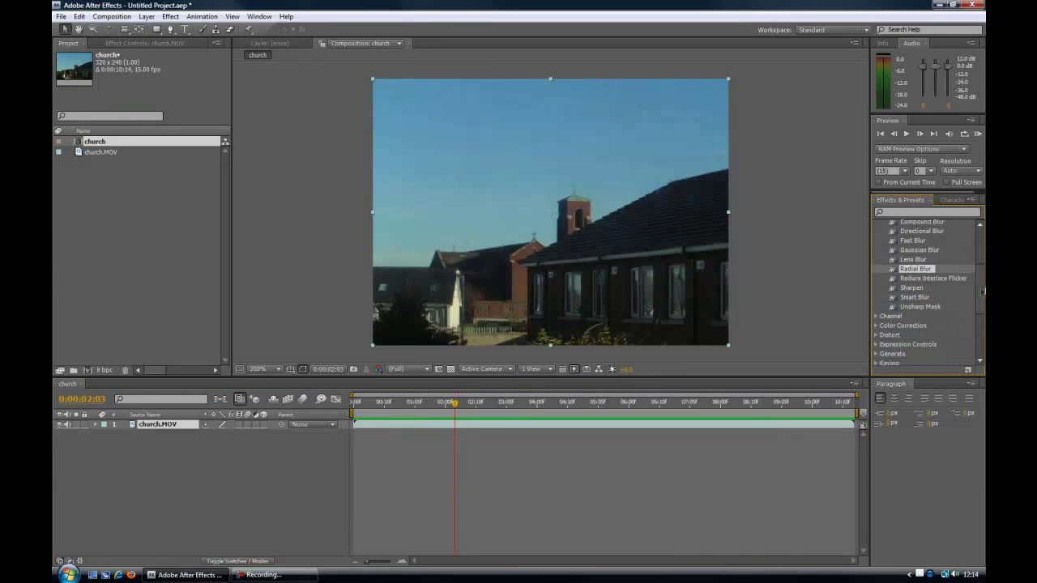
click(895, 211)
drag(919, 273, 831, 326)
drag(916, 272, 528, 264)
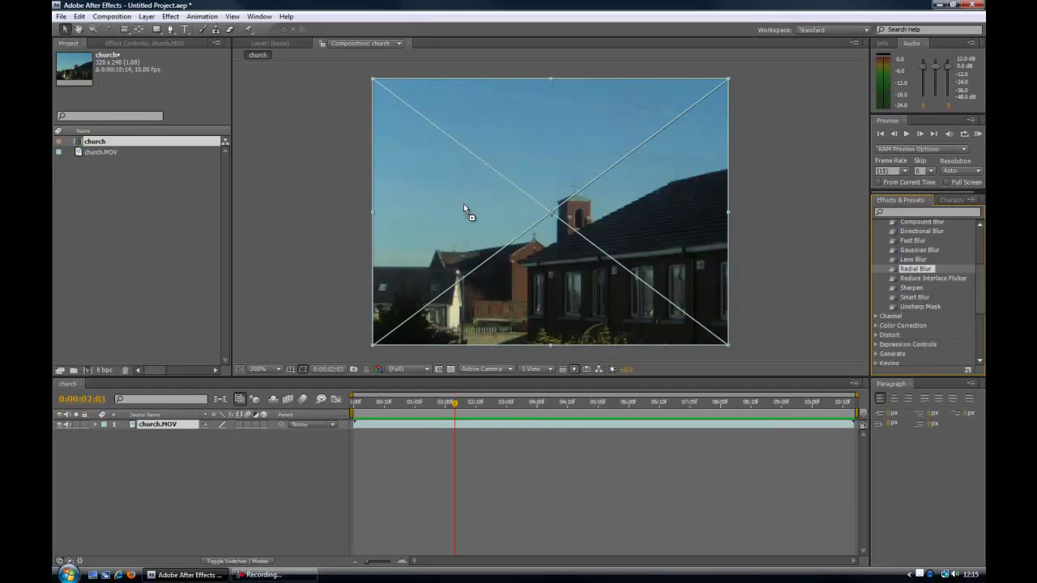
drag(463, 204, 463, 207)
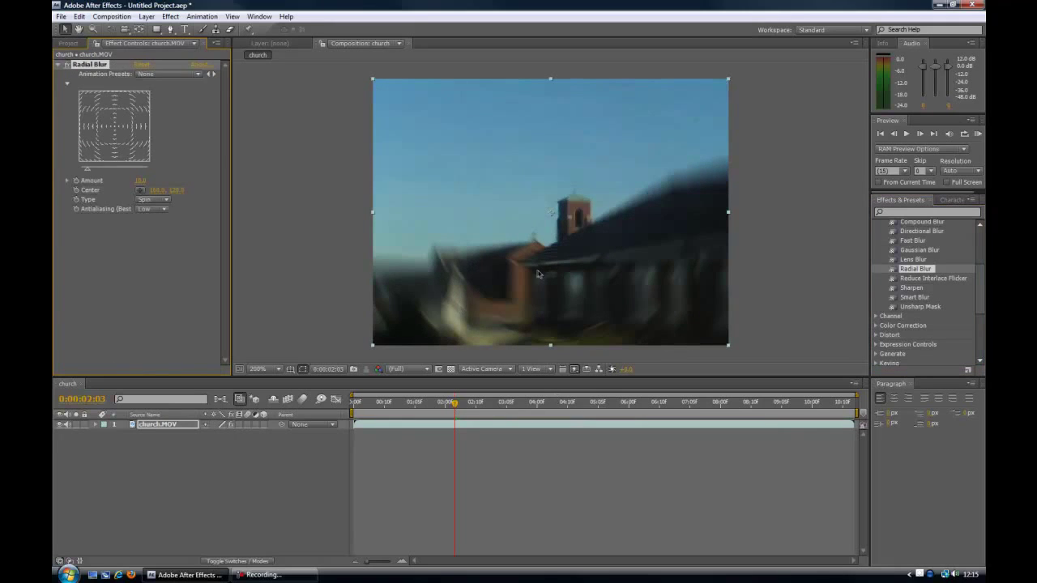
Shift the Radial Blur centre slightly and raise its Amount to 12.0
click(113, 132)
drag(114, 132, 116, 133)
drag(142, 181, 147, 181)
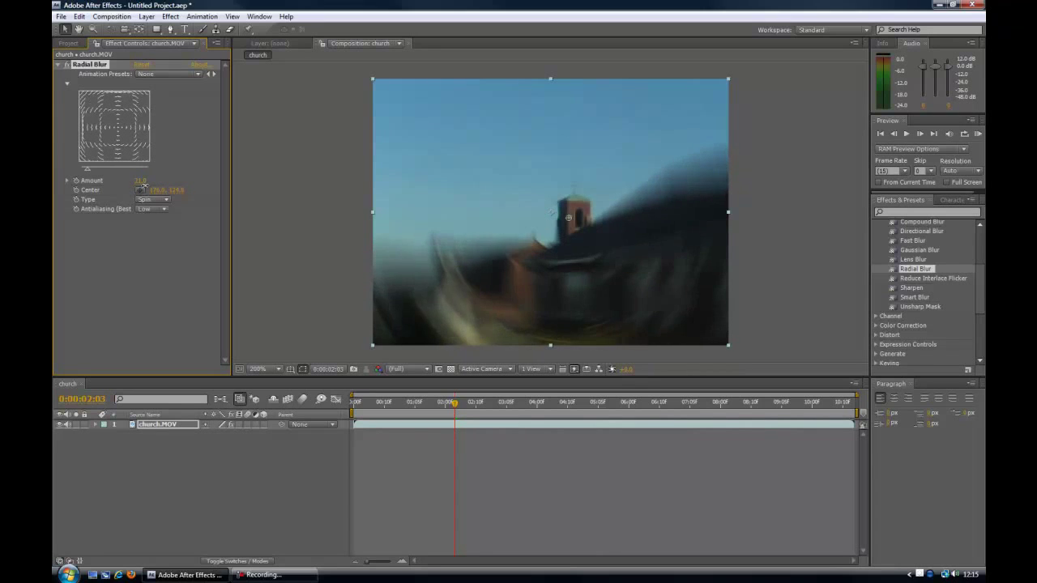
click(61, 16)
click(94, 133)
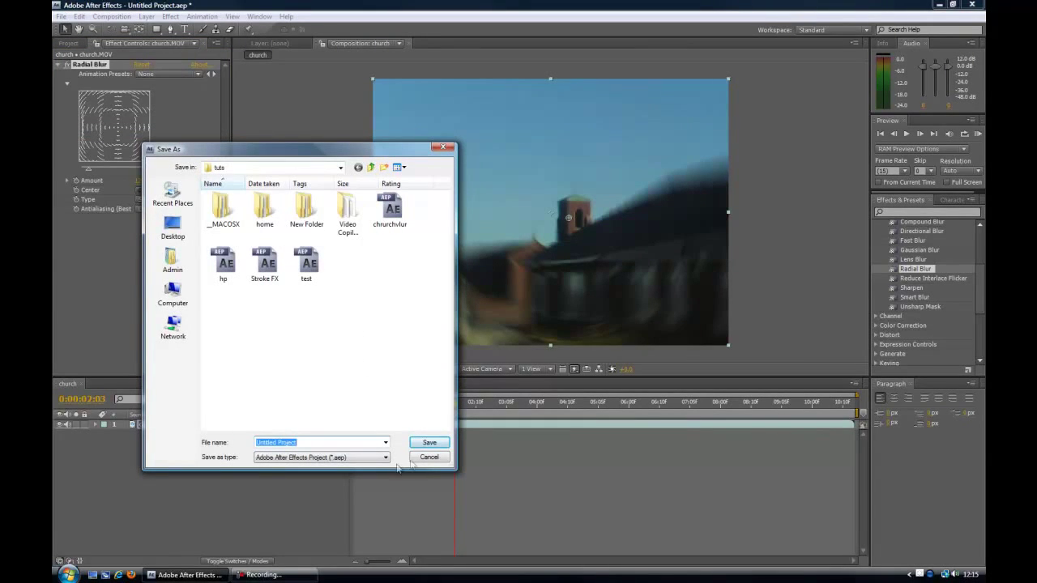
click(428, 457)
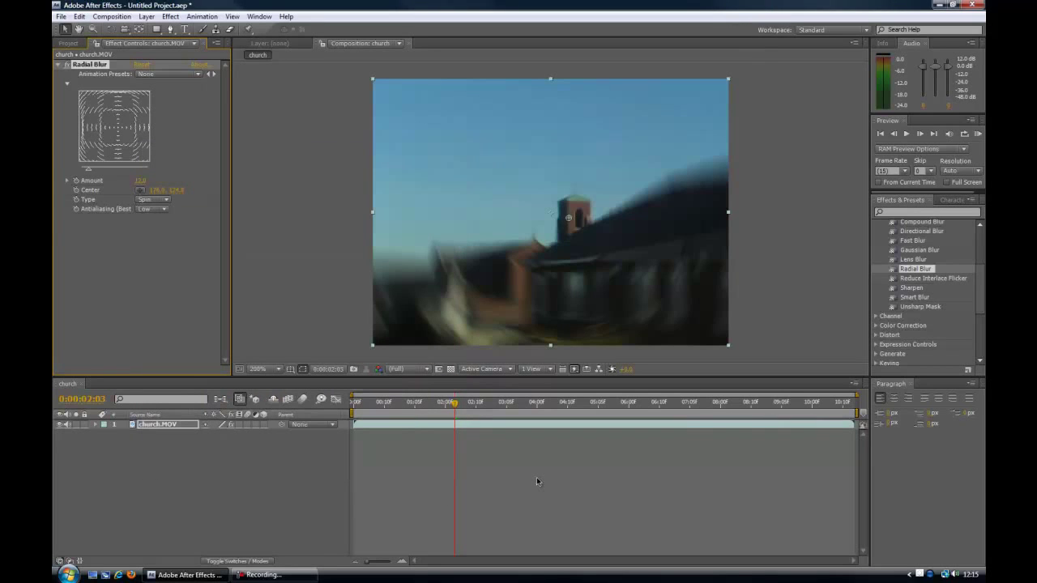